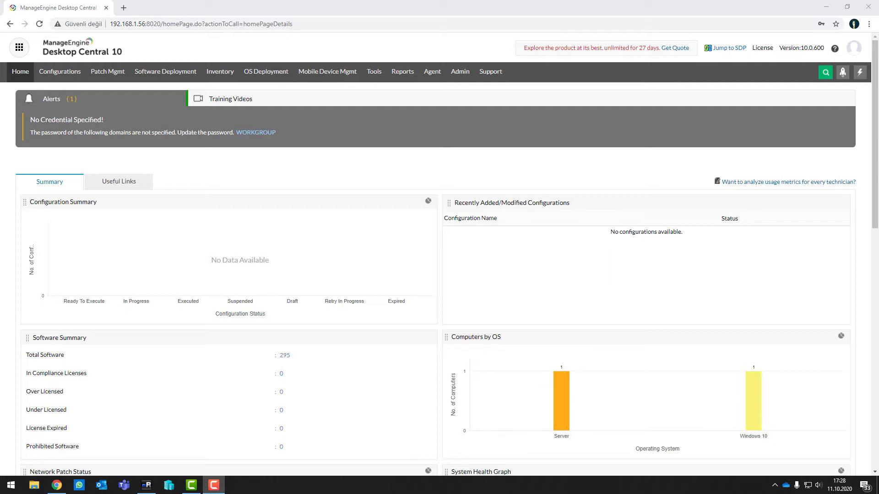
# - Open the list of managed computers in the agent's Scope of Management and select all four computers
pyautogui.click(461, 78)
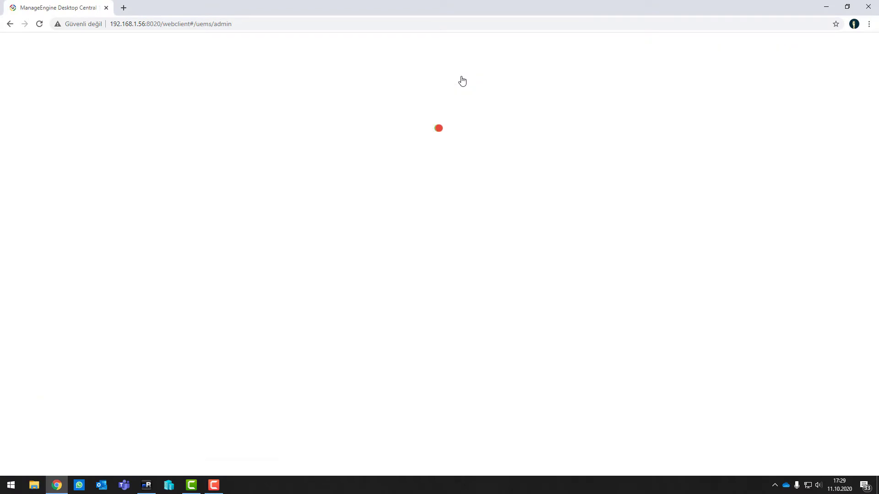
pyautogui.click(240, 143)
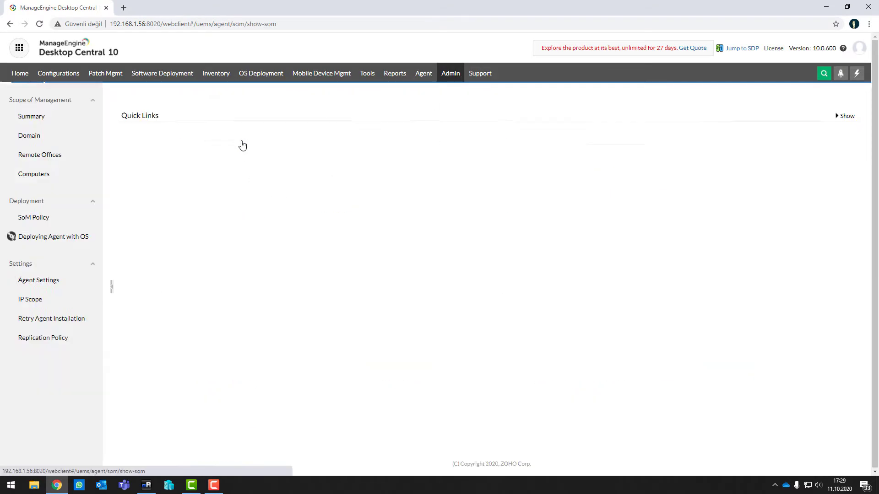
pyautogui.click(40, 174)
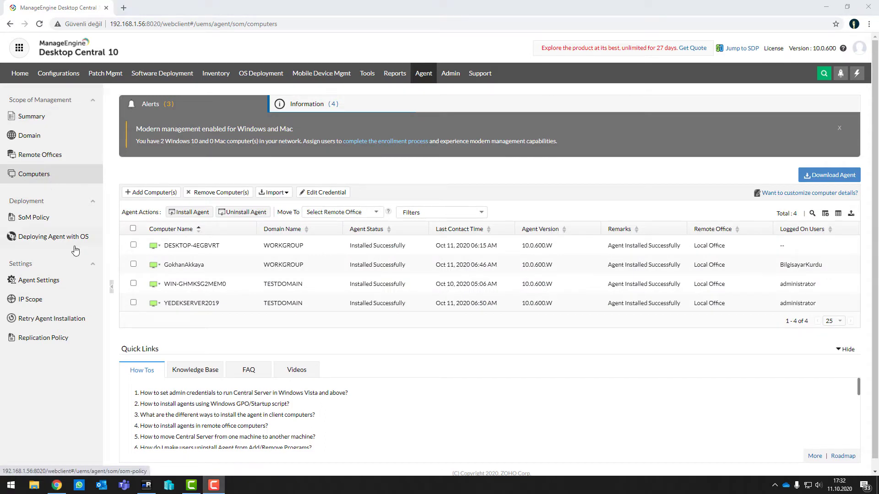
pyautogui.click(133, 284)
pyautogui.click(133, 303)
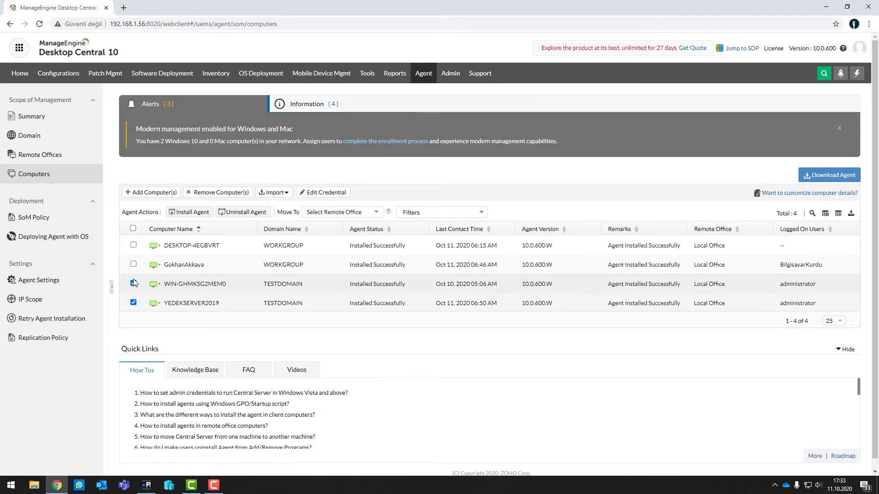
pyautogui.click(133, 264)
pyautogui.click(133, 246)
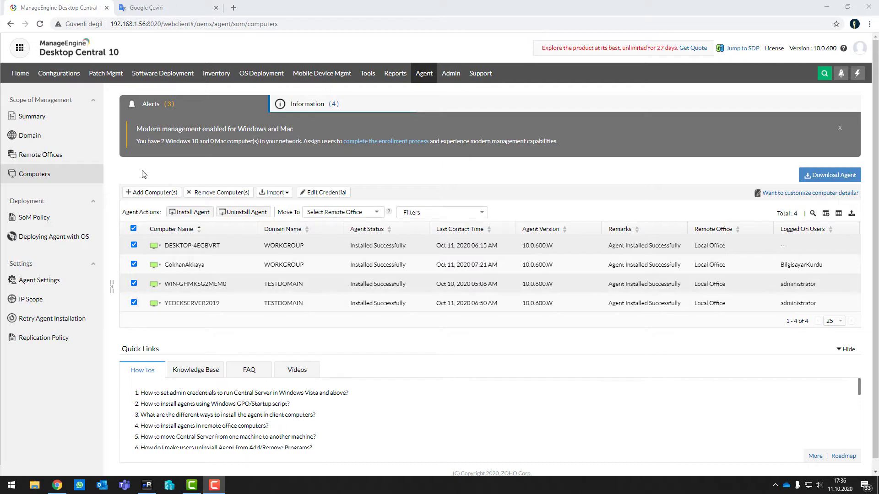
# - Start creating a new Windows package in the software deployment packages
pyautogui.click(159, 79)
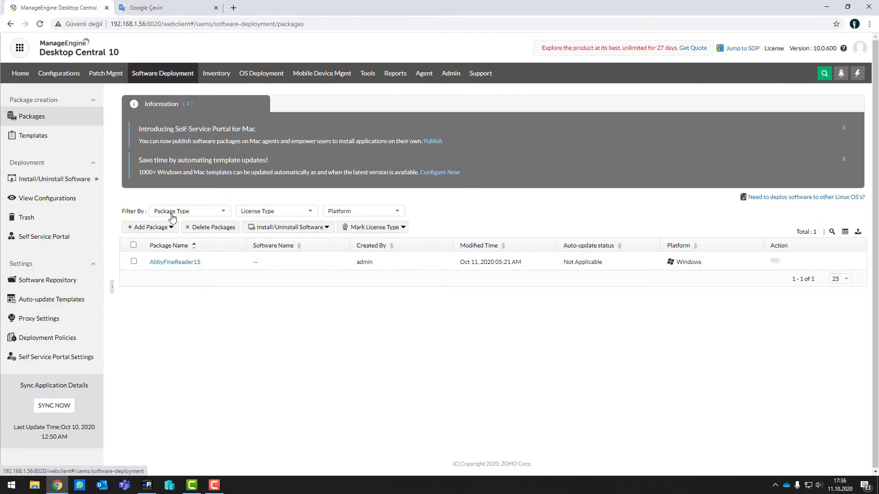
pyautogui.click(166, 229)
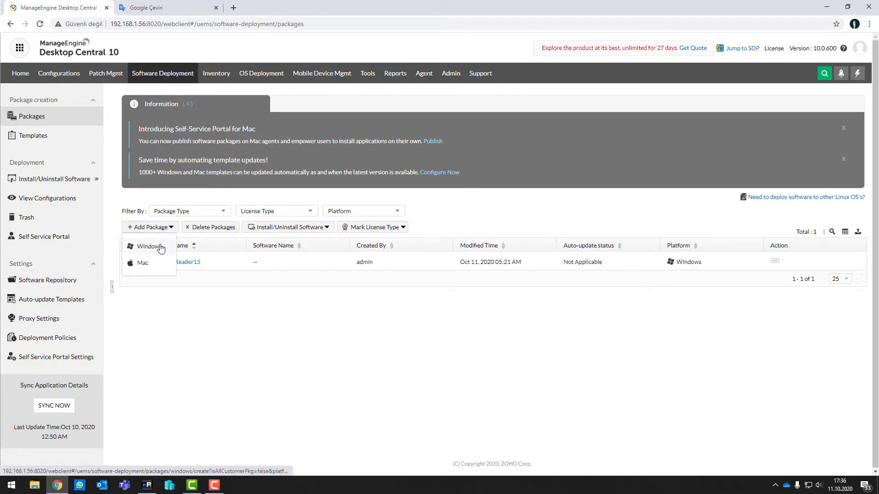
pyautogui.click(161, 248)
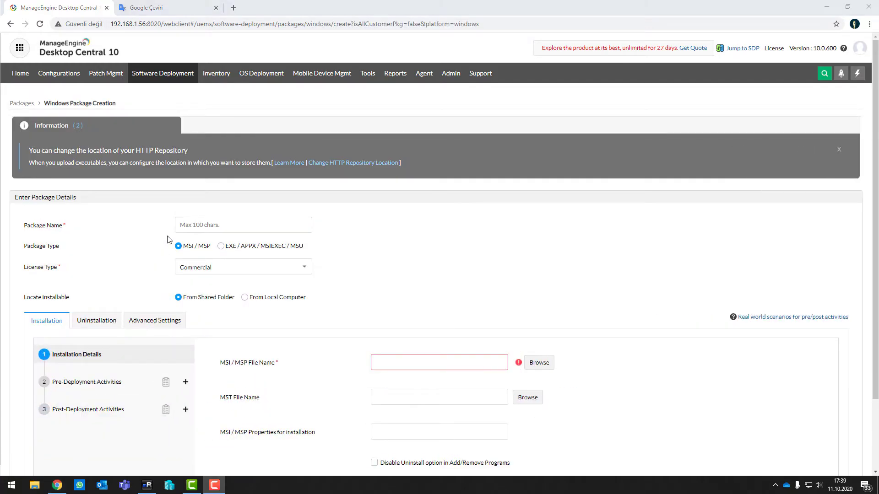
# - Name the package Abby FineReader 15 and set its type to EXE / APPX / MSIEXEC / MSU with a Commercial license
pyautogui.click(205, 225)
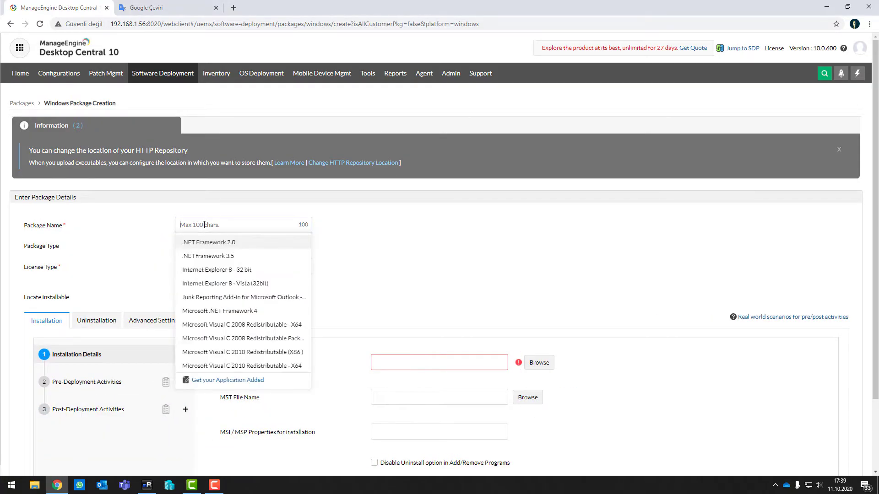
pyautogui.write('Abby FineReader 15')
pyautogui.click(156, 242)
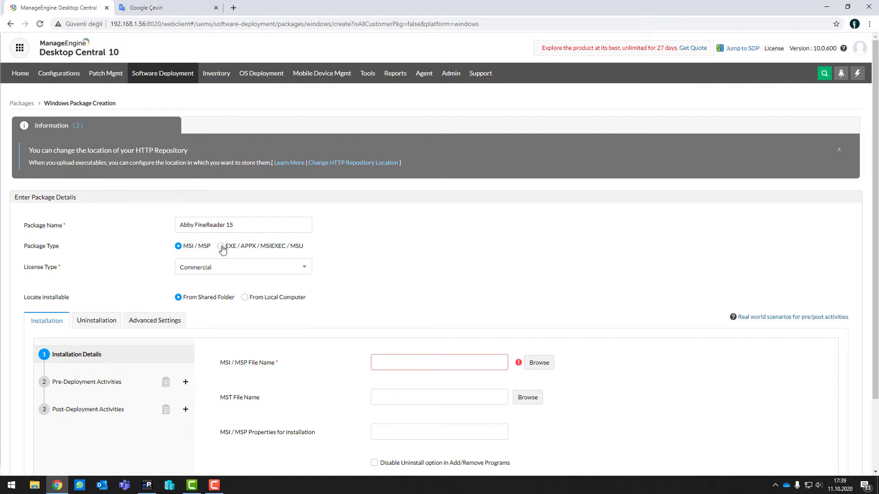
pyautogui.click(222, 248)
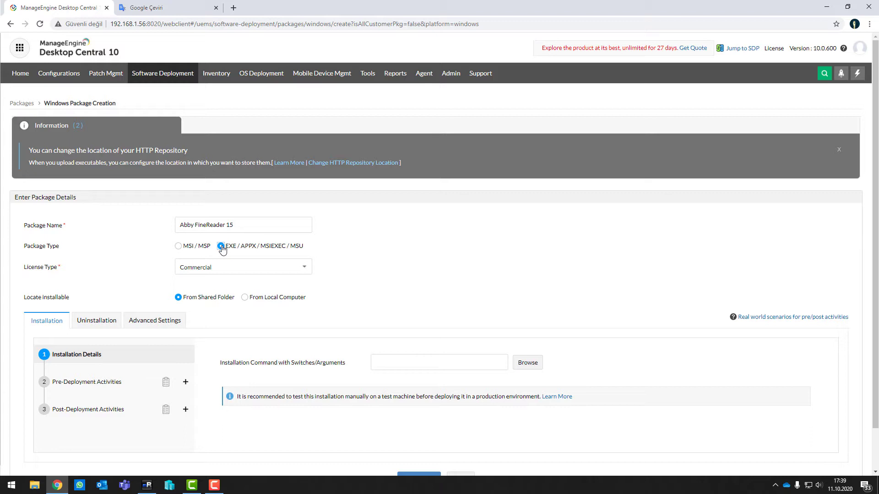
pyautogui.click(221, 268)
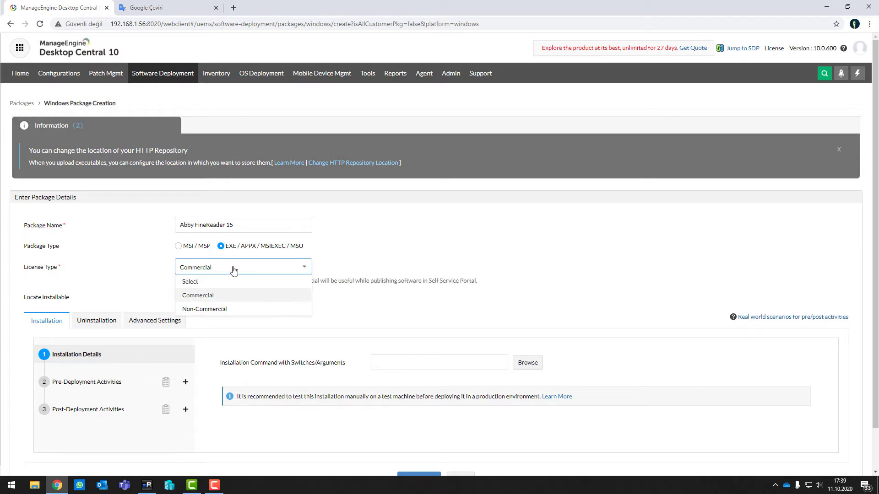
pyautogui.click(217, 298)
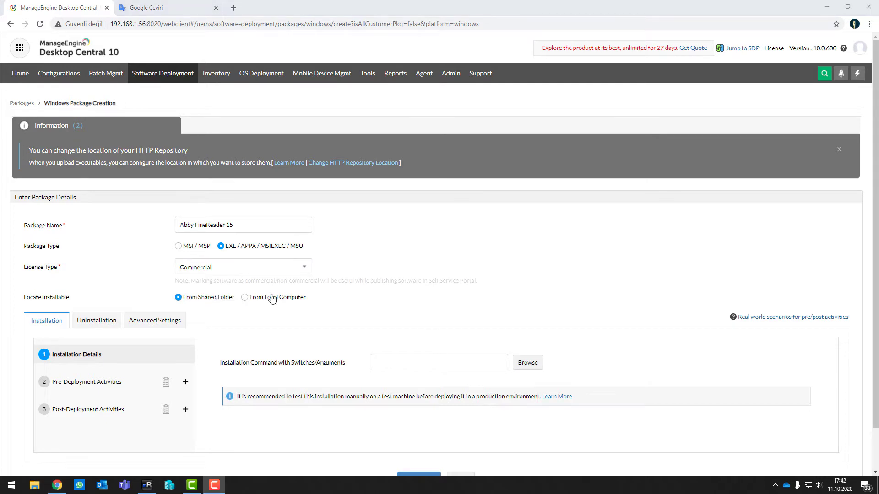
pyautogui.click(276, 298)
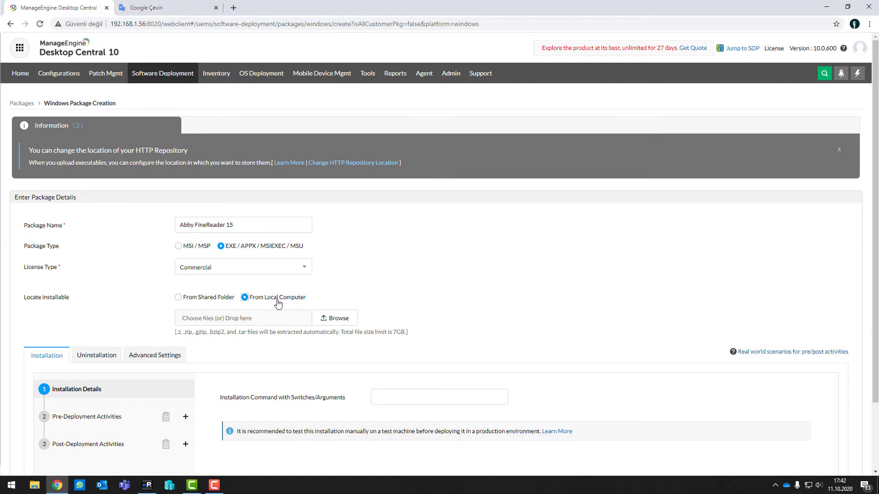
pyautogui.click(333, 318)
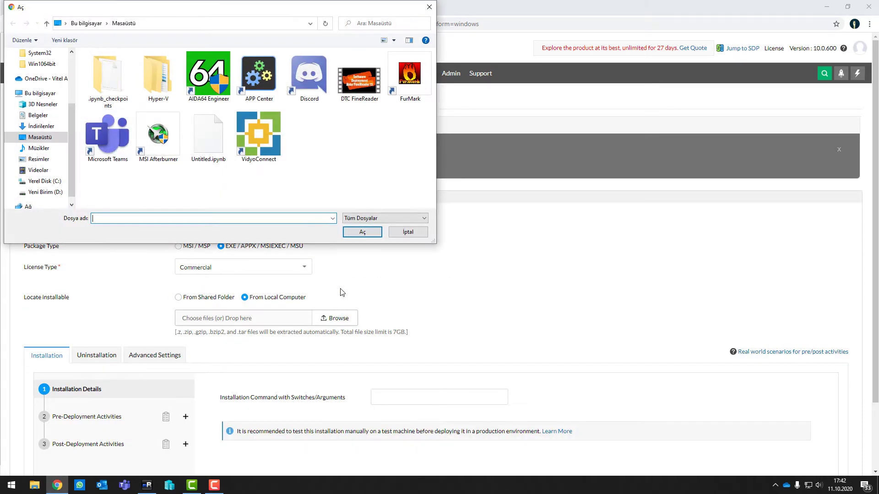
pyautogui.click(429, 7)
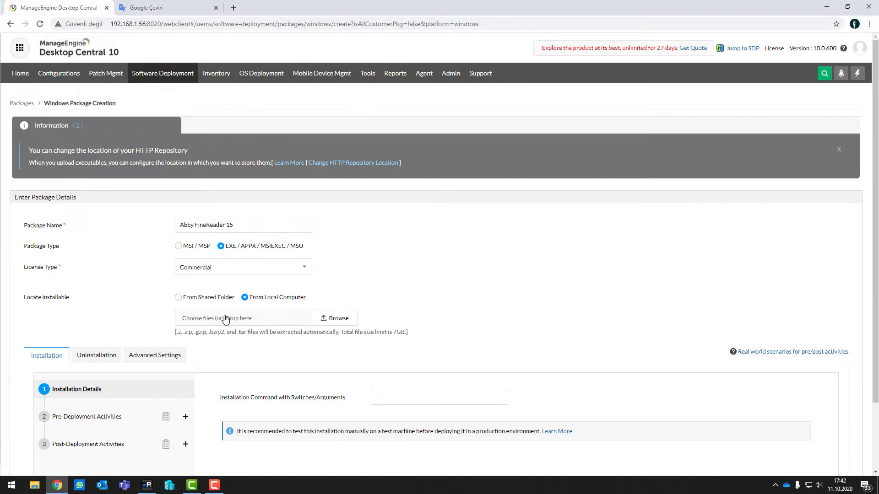
pyautogui.click(202, 298)
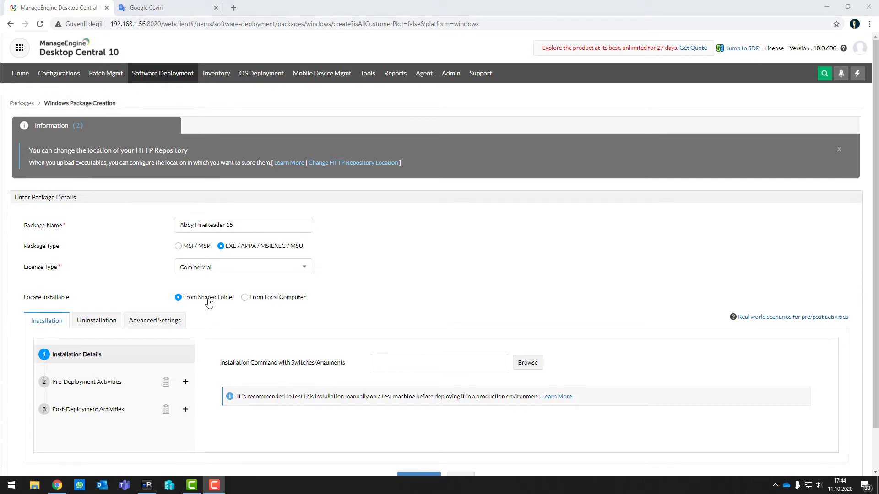
# - Set the installation command to Setup.exe from the shared repository's abbyyinstall folder with the /quiet switch
pyautogui.click(530, 363)
pyautogui.click(350, 194)
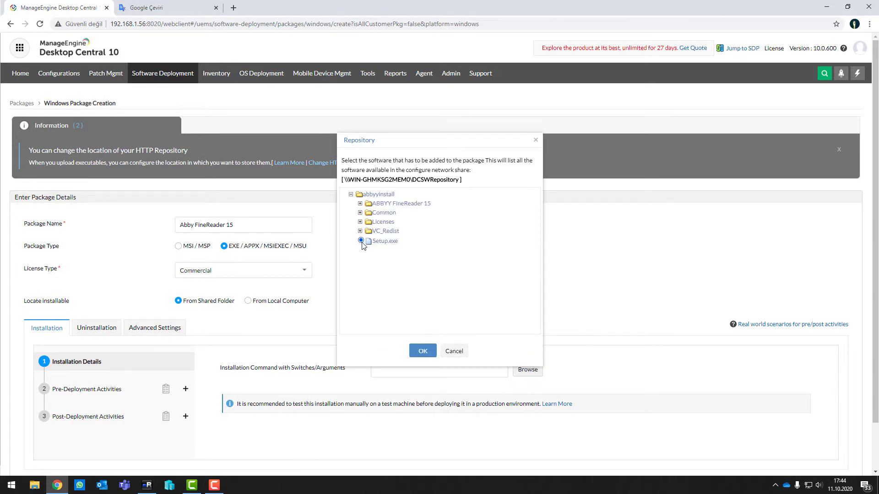
pyautogui.click(421, 352)
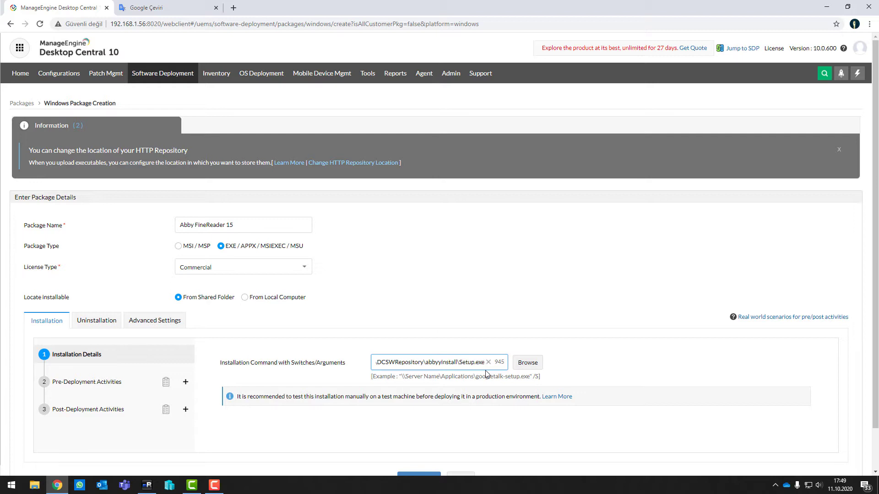
pyautogui.write('/quiet')
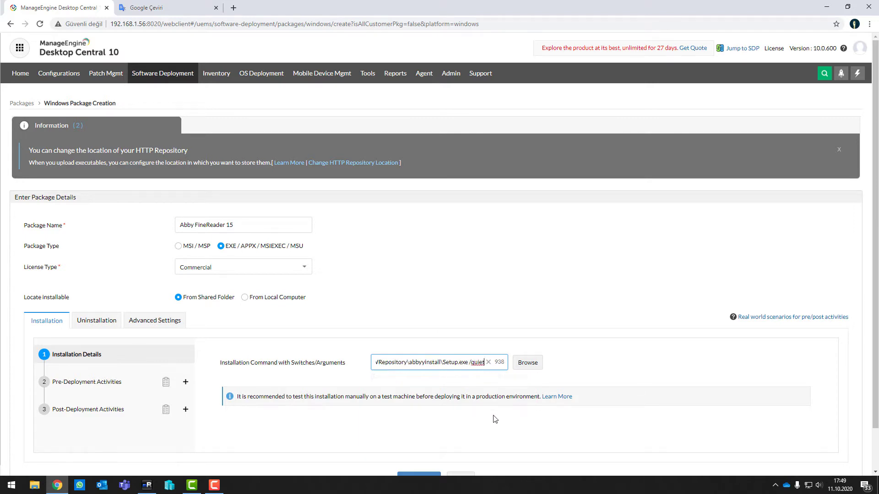
# - Add a pre-deployment Check Free Disk Space condition requiring at least 2048 MB on %systemdrive%
pyautogui.scroll(-1, 492, 416)
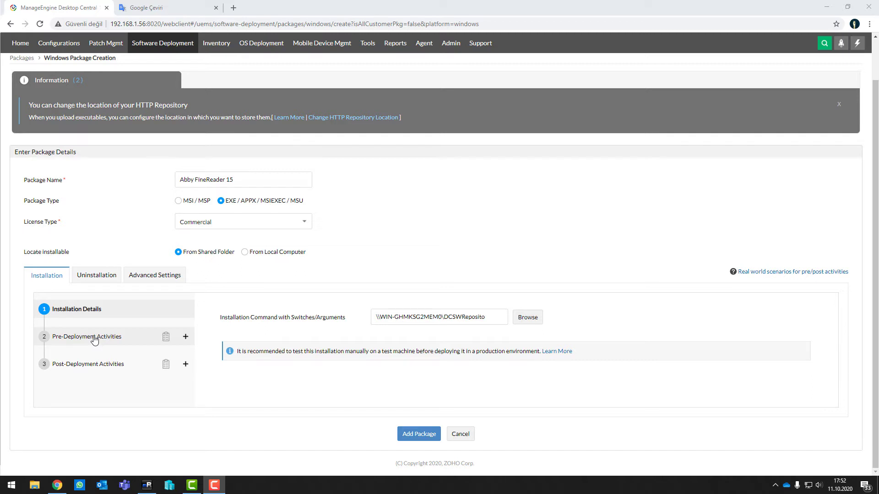
pyautogui.click(94, 338)
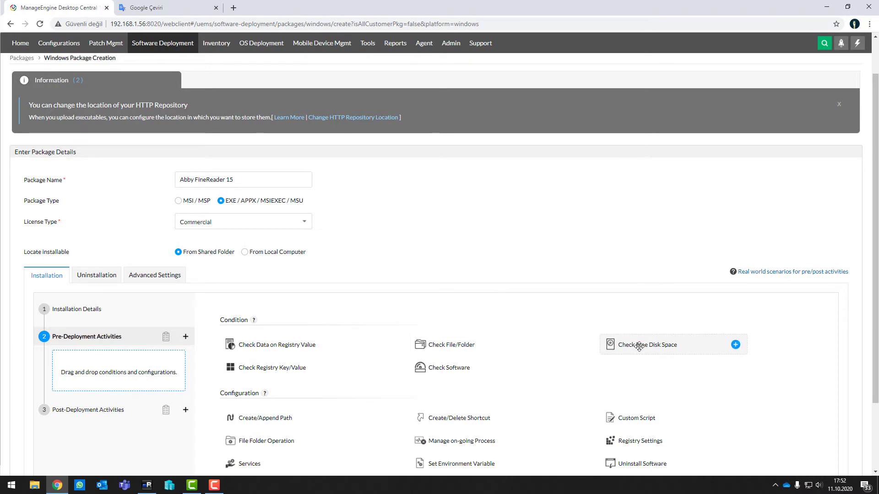
pyautogui.click(736, 345)
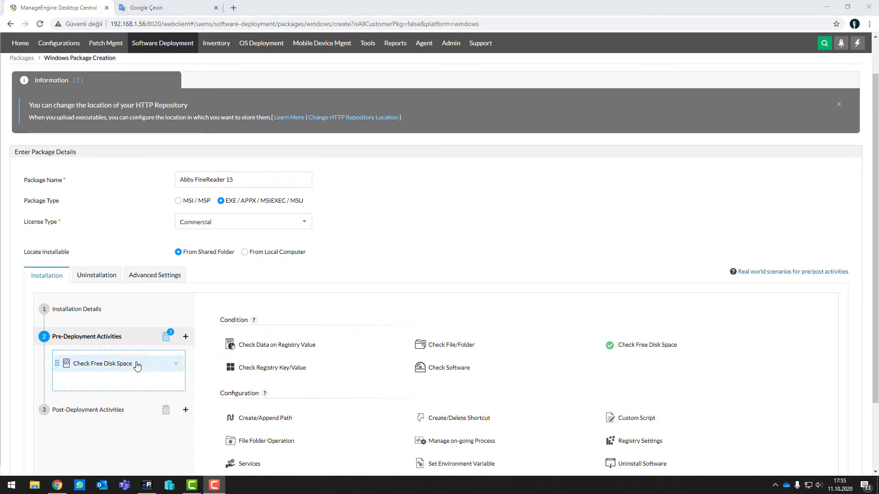
pyautogui.click(137, 364)
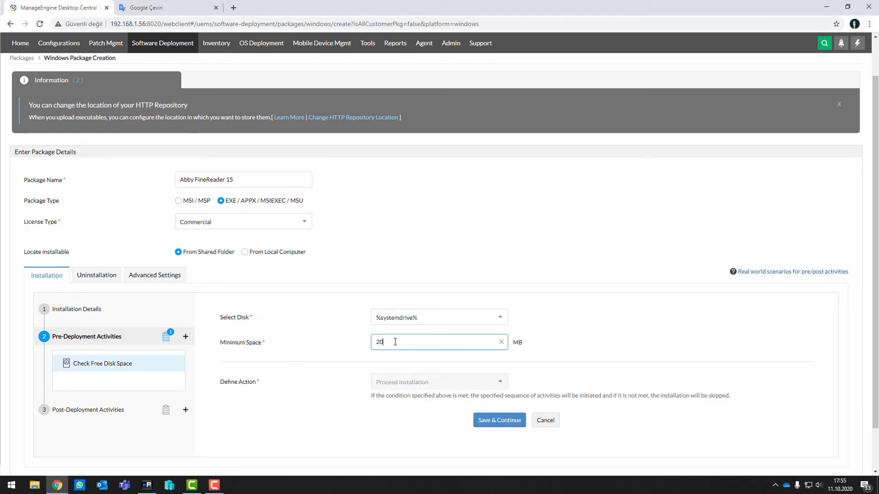
pyautogui.write('2048')
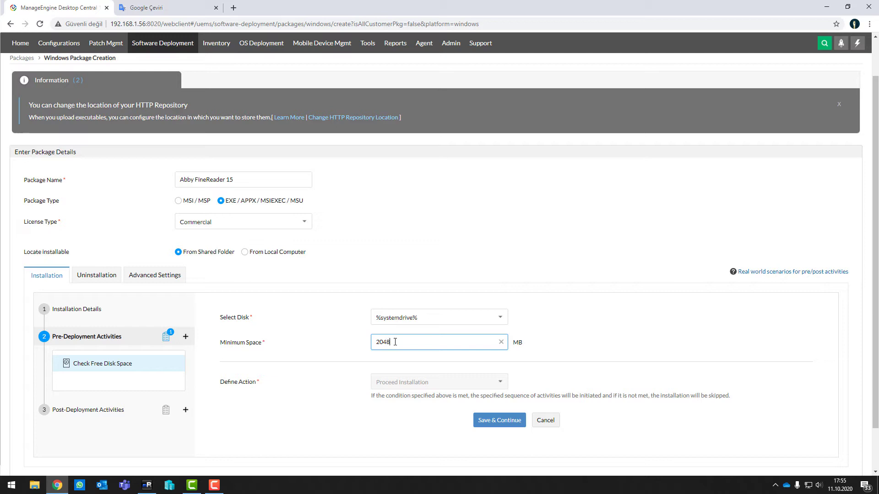
pyautogui.click(497, 422)
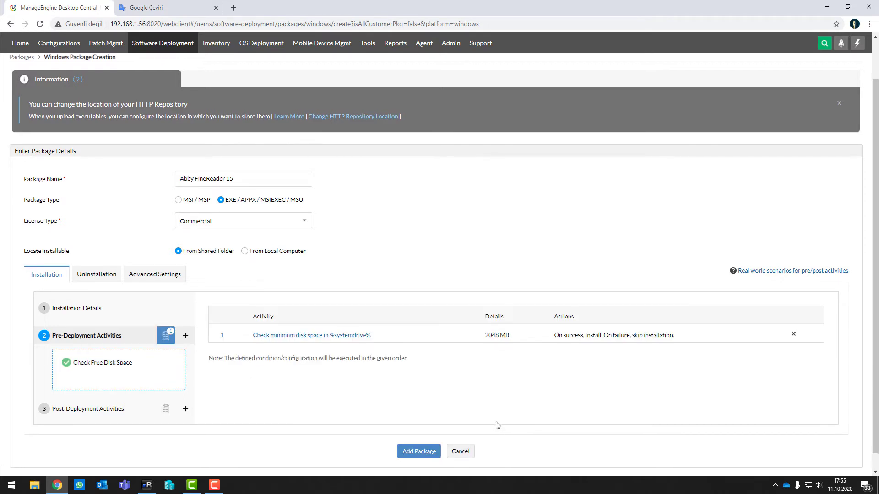
# - Add the finished package and start a Windows computer install/uninstall configuration for it
pyautogui.scroll(-1, 497, 426)
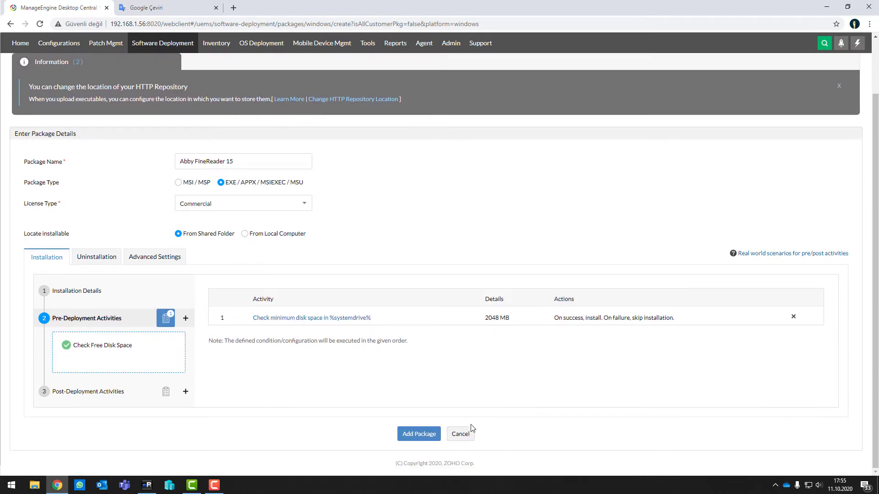
pyautogui.click(420, 438)
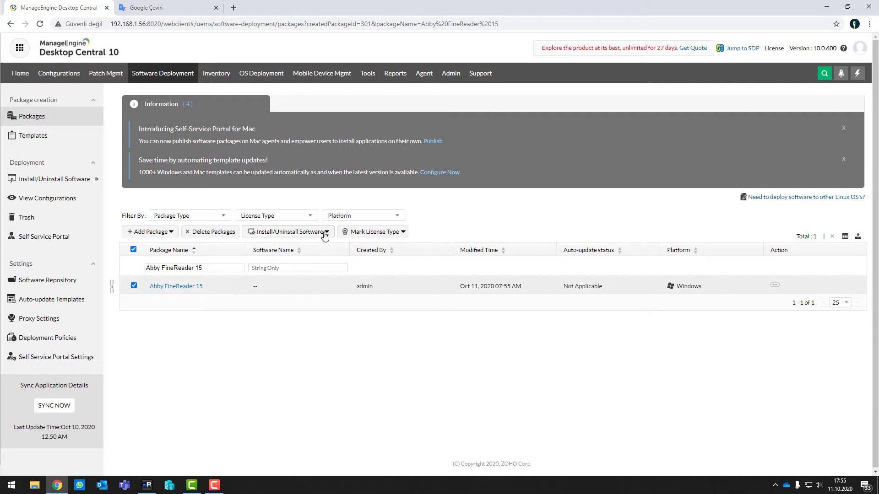
pyautogui.click(325, 236)
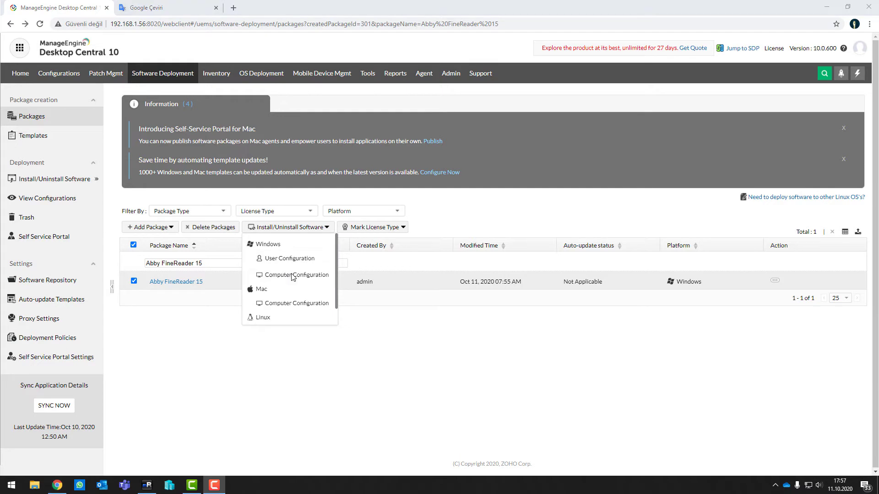
pyautogui.click(297, 275)
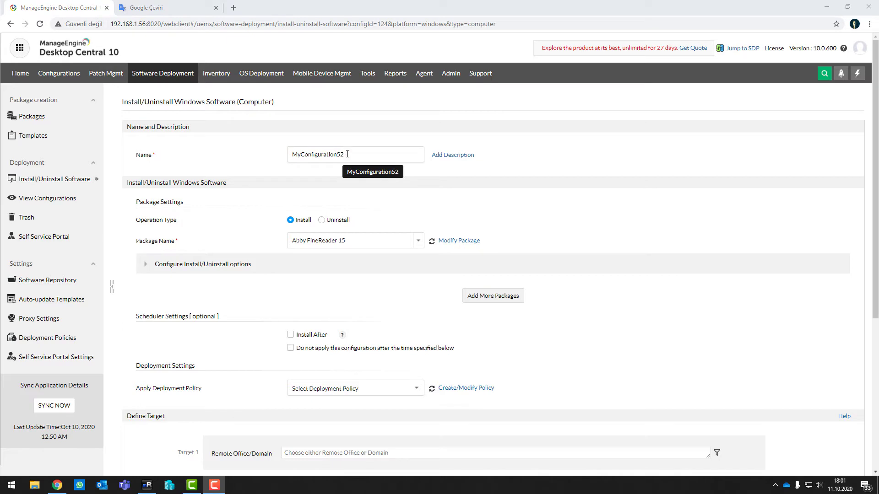
# - Rename the deployment configuration as AbbyFineReader15 Deploy
pyautogui.moveTo(348, 155); pyautogui.dragTo(285, 158)
pyautogui.write('A')
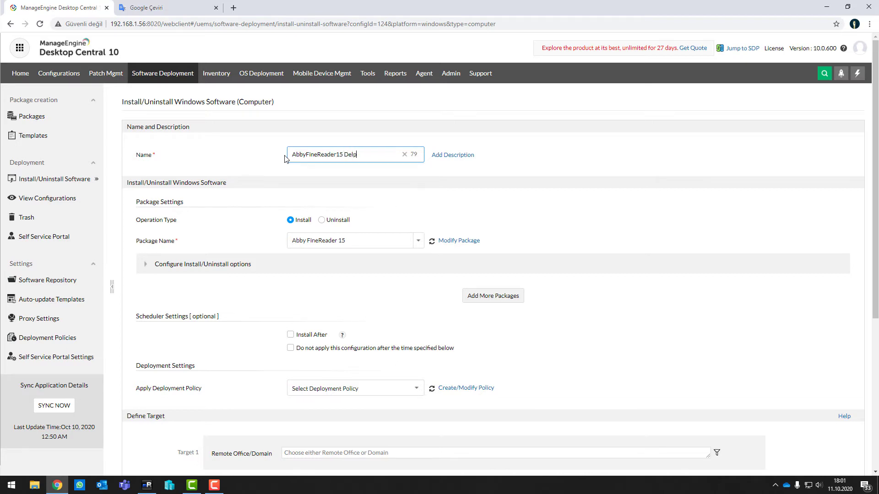
pyautogui.write('bbyFineReader15 Depoly')
pyautogui.click(506, 209)
# - In the package's install options, set the installation to Run As User with the CoolerMaster credential
pyautogui.scroll(-1, 568, 226)
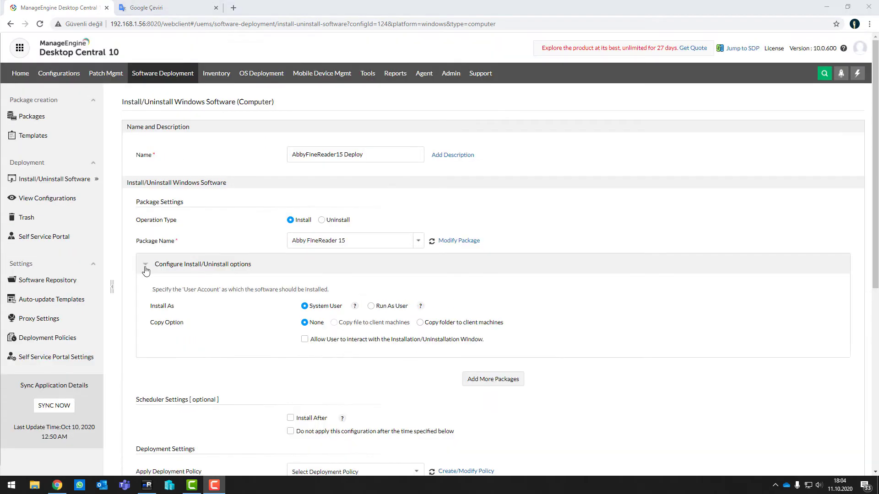
pyautogui.click(371, 307)
pyautogui.click(429, 332)
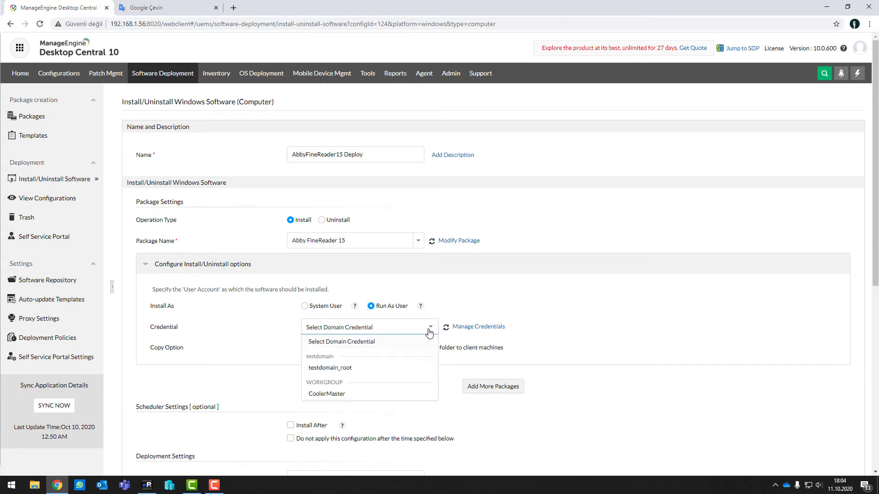
pyautogui.click(337, 396)
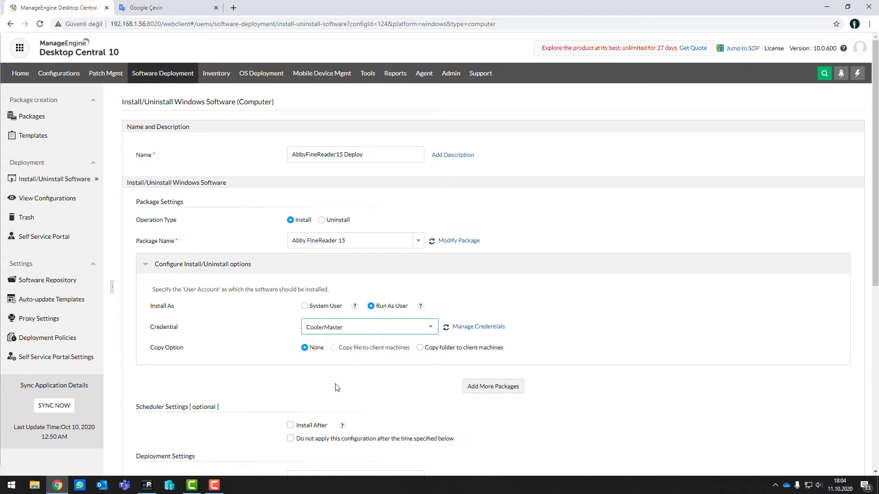
pyautogui.scroll(-5, 339, 369)
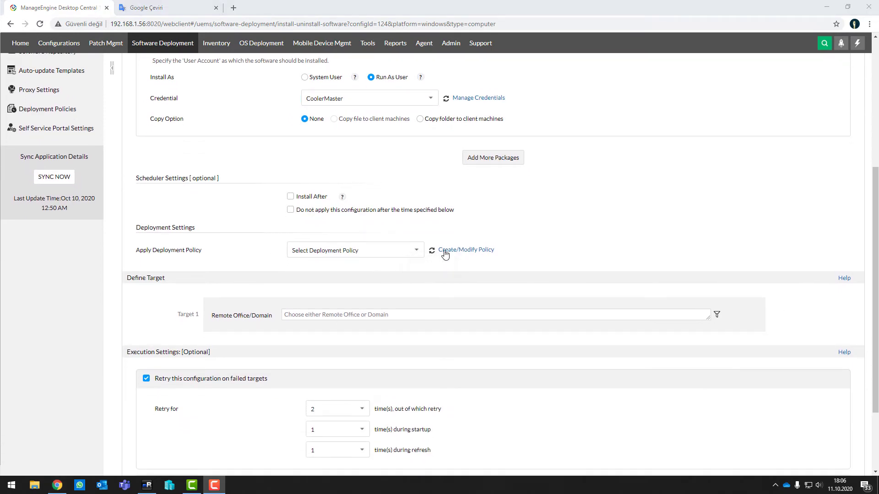
# - Apply the Deploy any time at the earliest policy and set the WORKGROUP domain as the deployment target
pyautogui.click(416, 251)
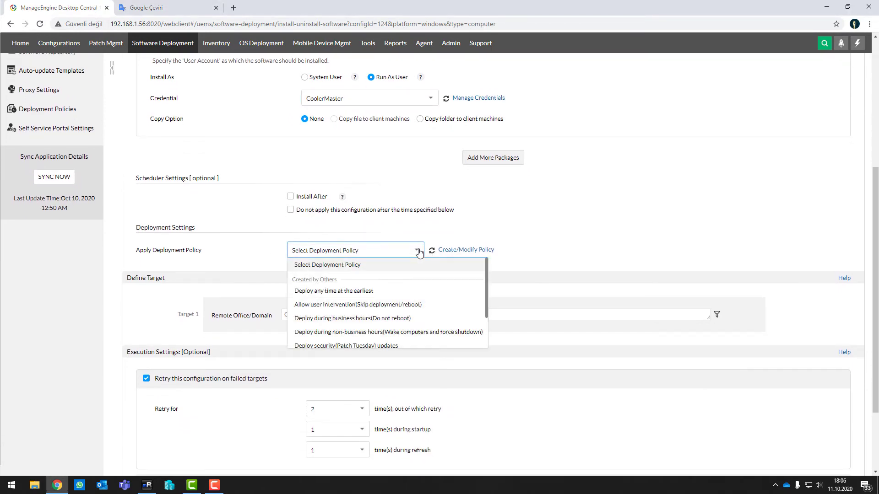
pyautogui.click(360, 291)
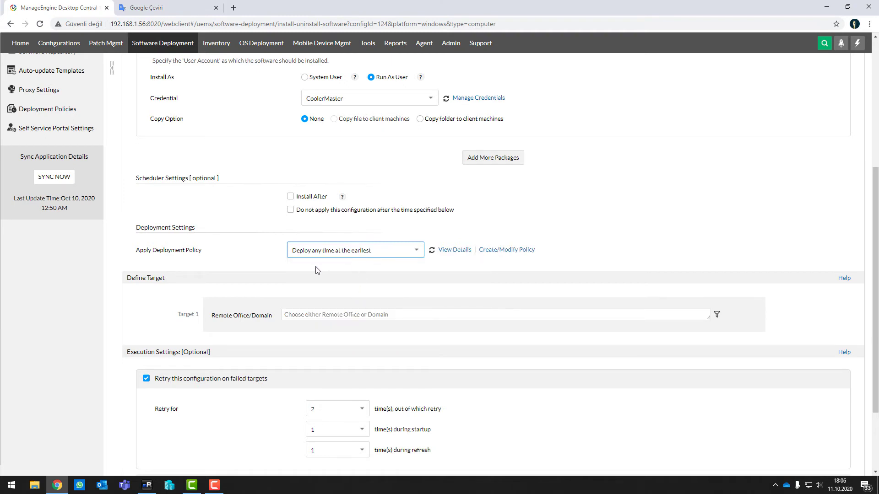
pyautogui.scroll(-3, 319, 271)
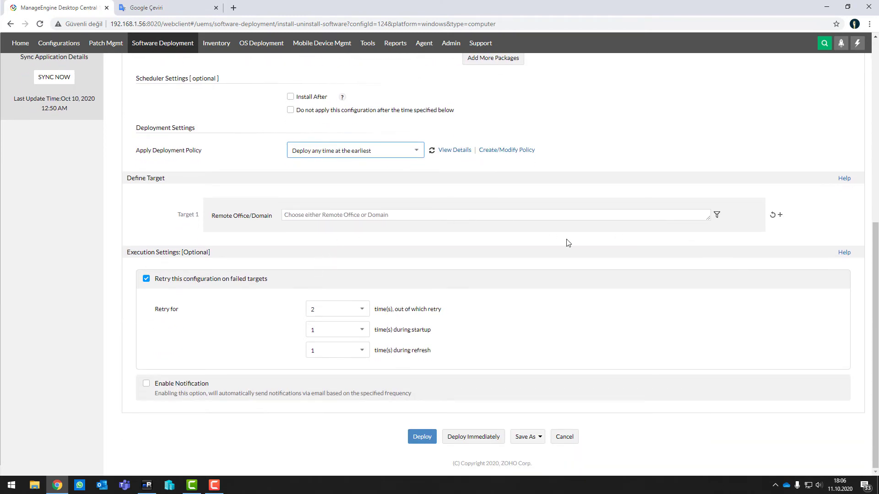
pyautogui.click(352, 215)
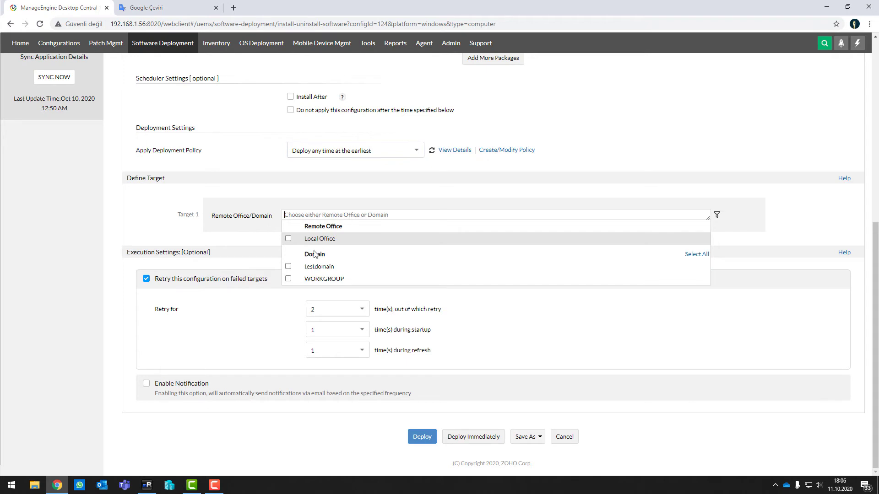
pyautogui.click(289, 279)
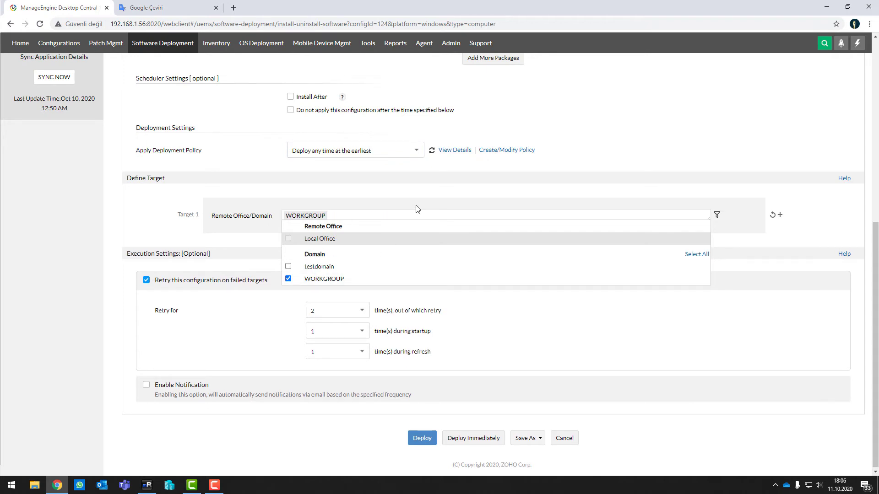
# - Filter the WORKGROUP target by Computer and include DESKTOP-4EGBVRT and the other computer offered in that domain
pyautogui.click(717, 216)
pyautogui.click(289, 245)
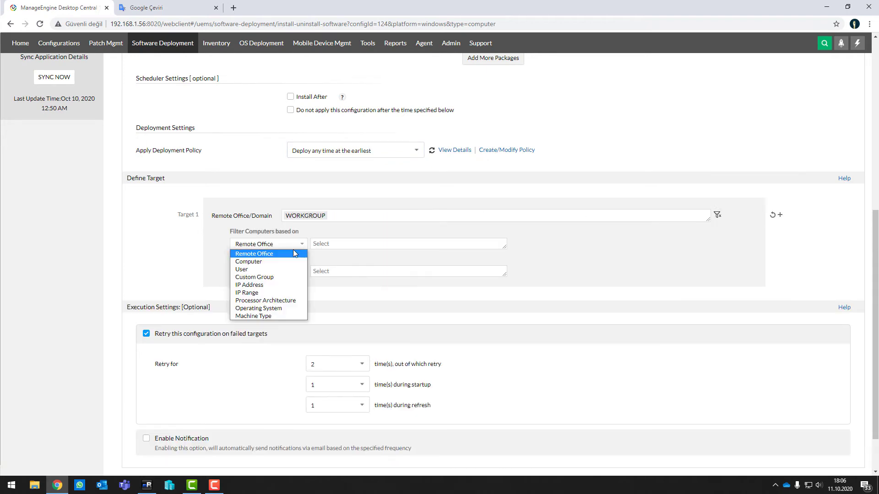
pyautogui.click(283, 261)
pyautogui.scroll(1, 330, 249)
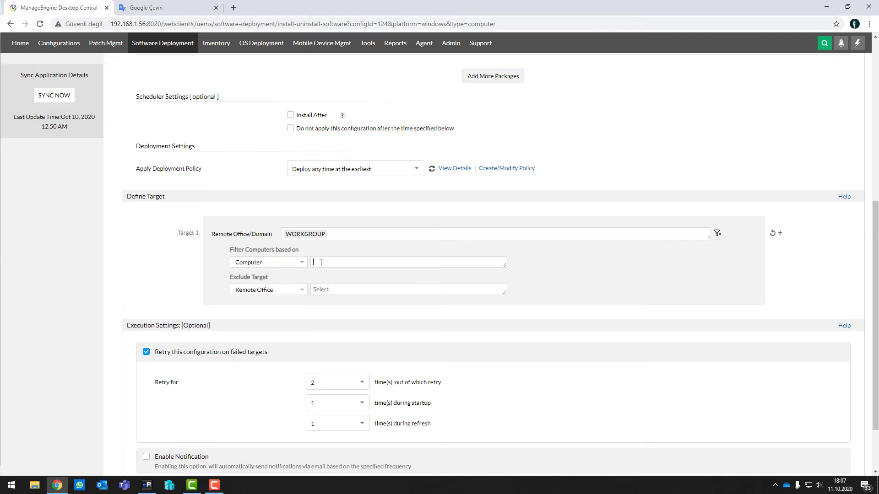
pyautogui.write('g')
pyautogui.click(319, 287)
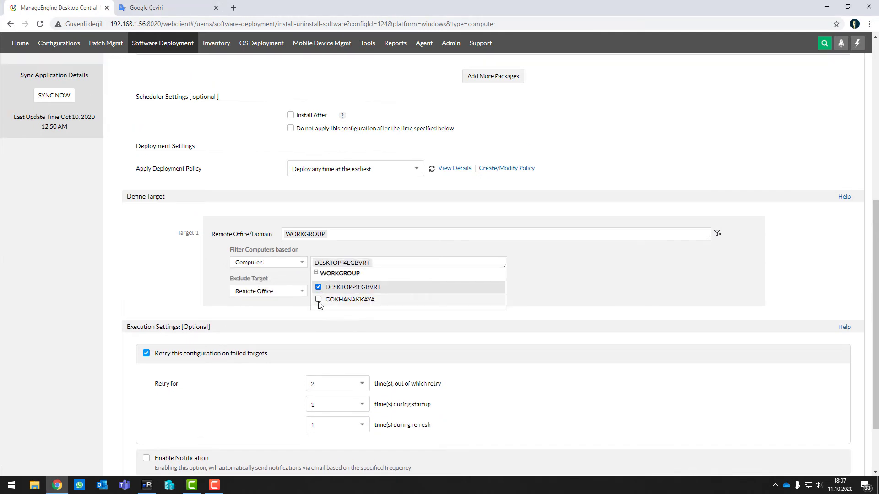
pyautogui.click(318, 299)
pyautogui.click(303, 334)
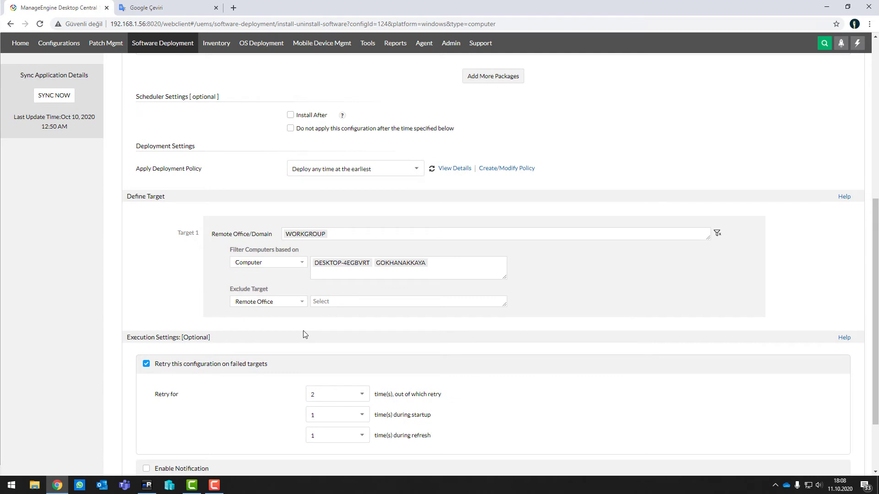
# - Turn off retrying the configuration on failed targets and deploy it
pyautogui.scroll(-1, 303, 331)
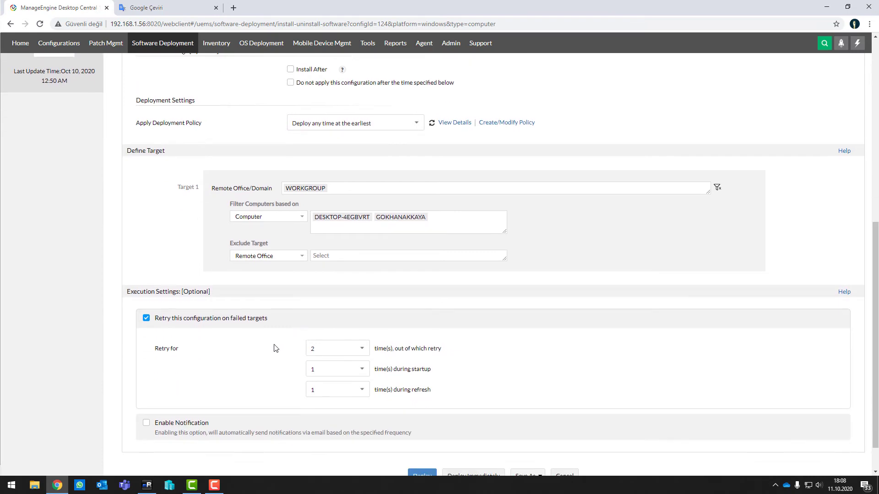
pyautogui.click(146, 319)
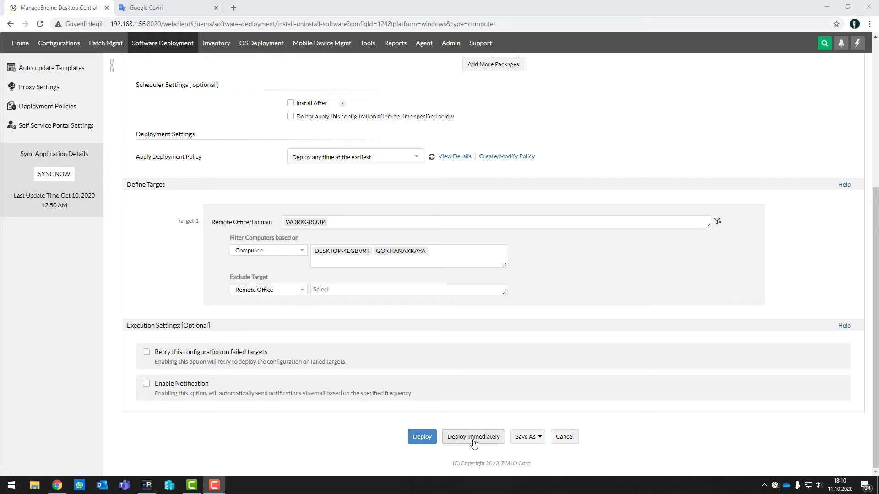
pyautogui.click(420, 437)
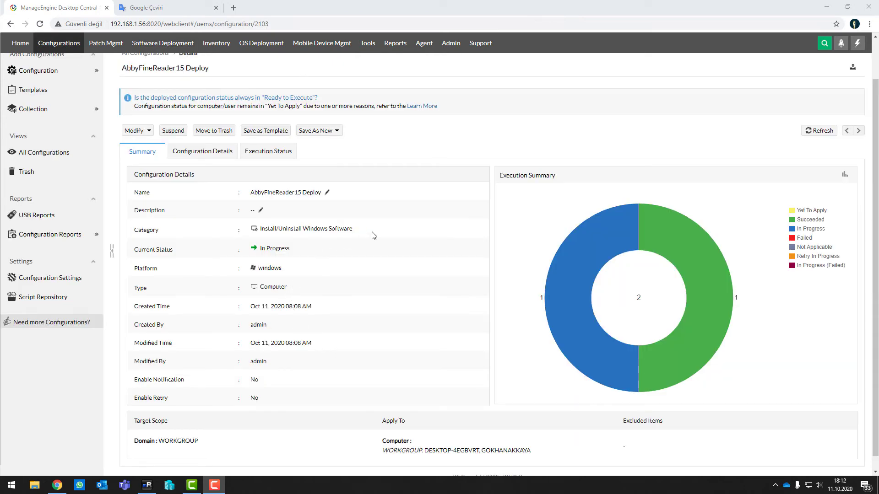
# - Refresh the AbbyFineReader15 Deploy details to check its current status and execution summary
pyautogui.scroll(1, 412, 292)
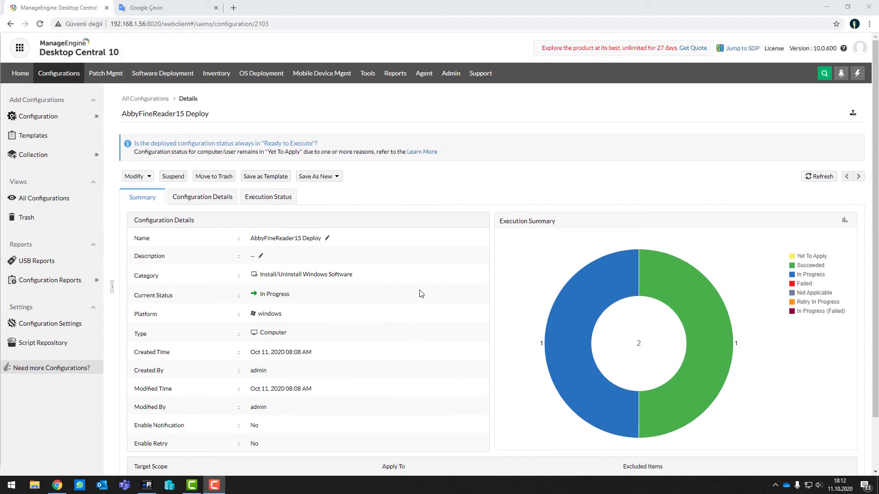
pyautogui.click(819, 177)
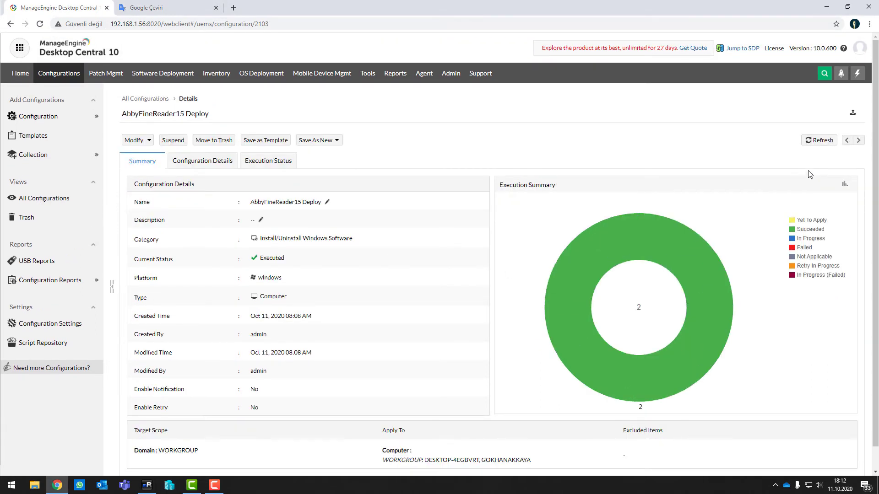
pyautogui.click(810, 146)
pyautogui.click(810, 145)
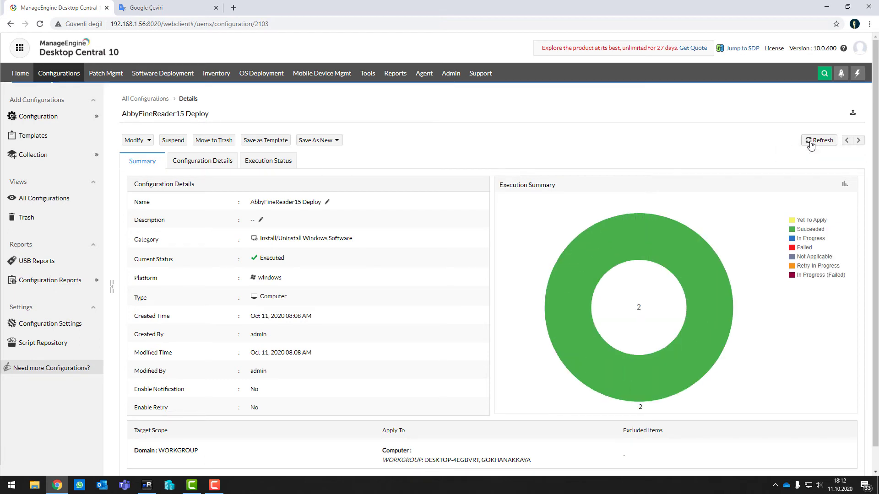
pyautogui.click(810, 145)
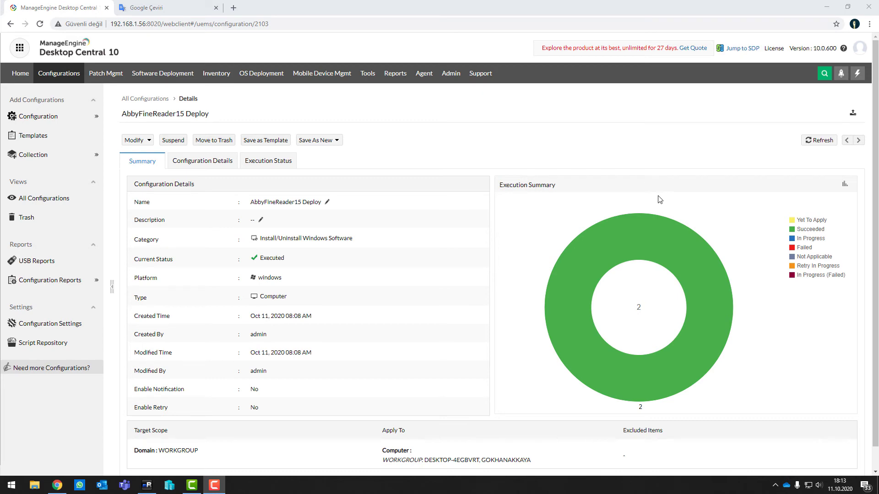
# - Start another Windows computer install configuration for the Abby FineReader 15 package and name it AbbyDomainDEPLOY
pyautogui.click(139, 78)
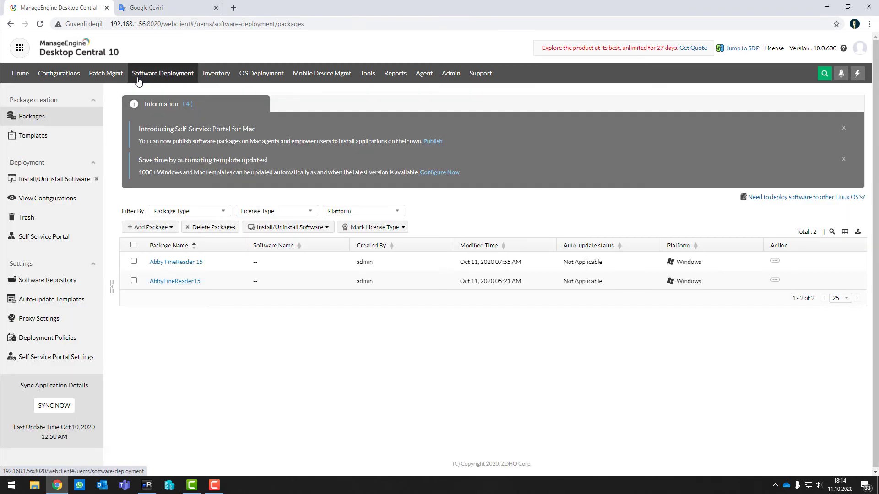
pyautogui.click(277, 228)
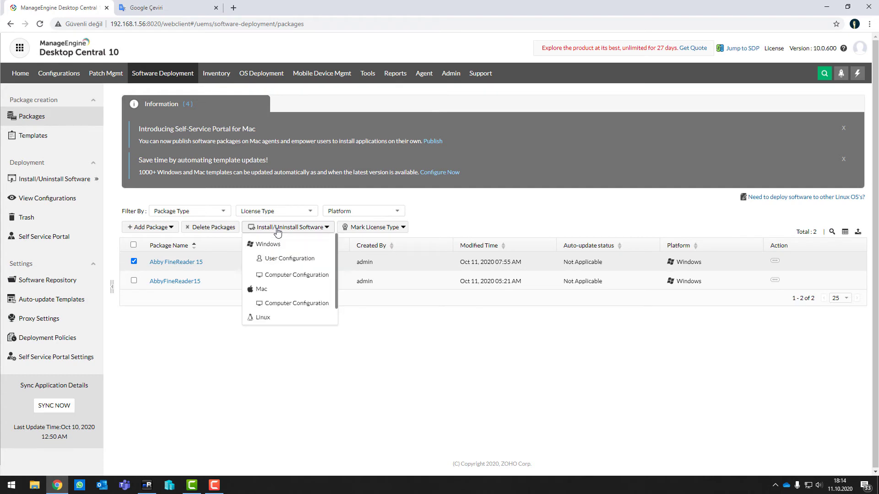
pyautogui.click(292, 274)
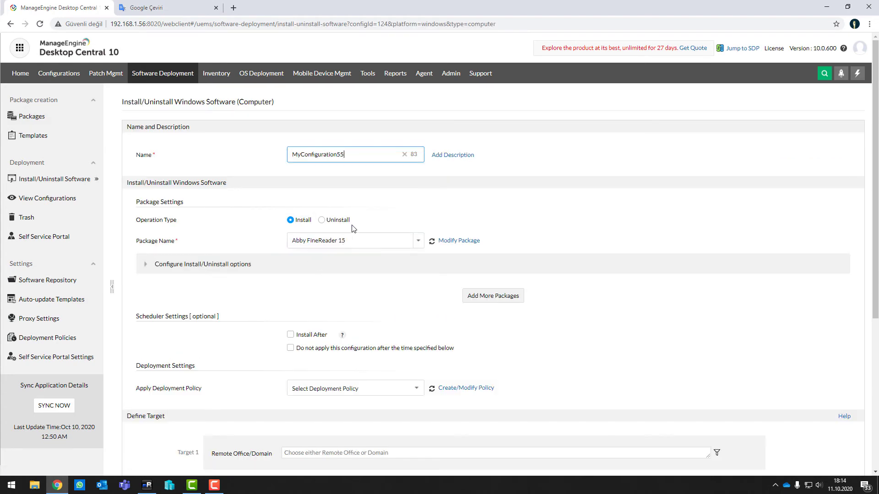
pyautogui.moveTo(349, 154); pyautogui.dragTo(274, 156)
pyautogui.write('A')
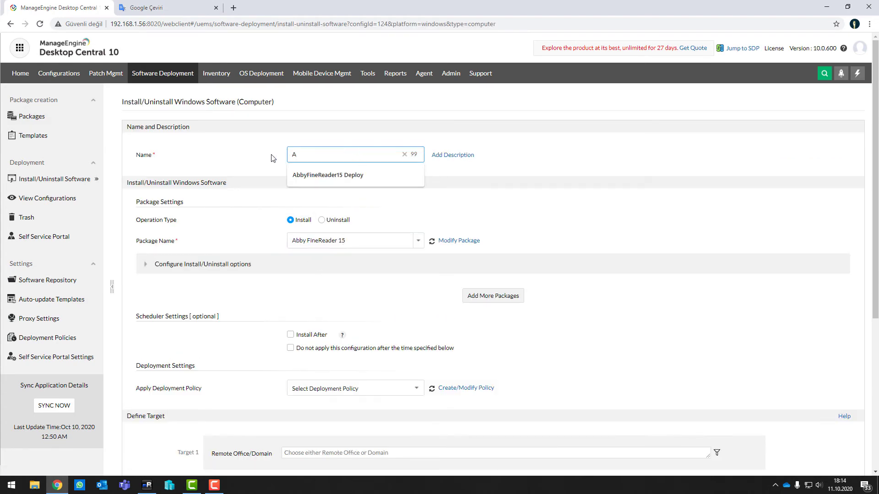
pyautogui.write('bbyDomainDEPLOY')
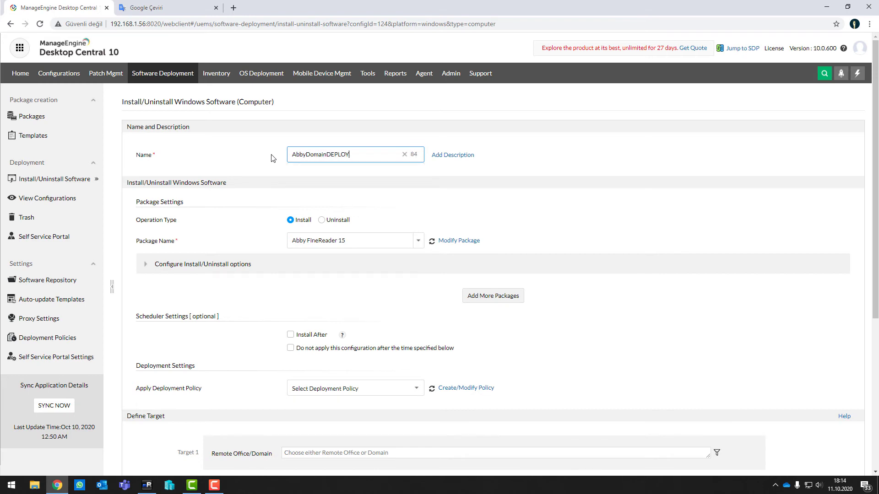
# - Apply the Deploy any time at the earliest policy and set testdomain as the deployment target
pyautogui.scroll(-2, 328, 249)
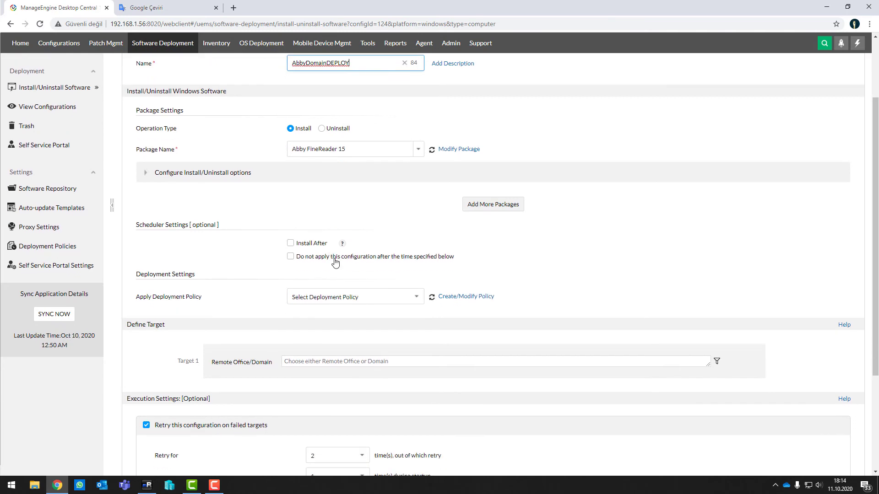
pyautogui.click(410, 300)
pyautogui.click(372, 339)
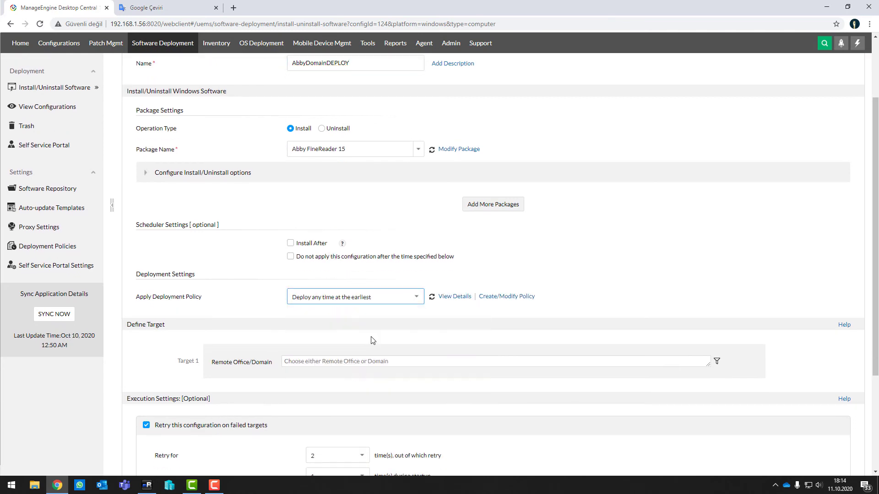
pyautogui.click(329, 362)
pyautogui.click(288, 412)
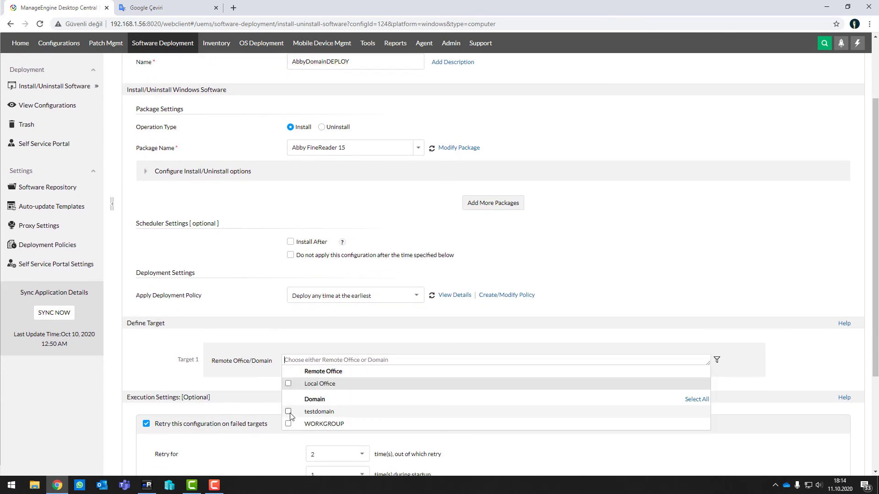
# - Filter the testdomain target by Computer and include WIN-GHMKSG2MEM0 and YEDEKSERVER2019
pyautogui.click(718, 361)
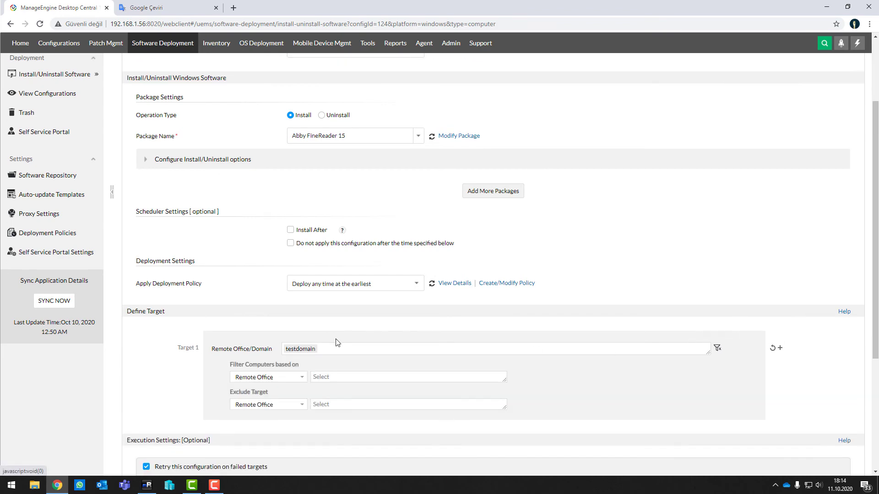
pyautogui.scroll(-3, 295, 252)
pyautogui.click(295, 252)
pyautogui.click(248, 293)
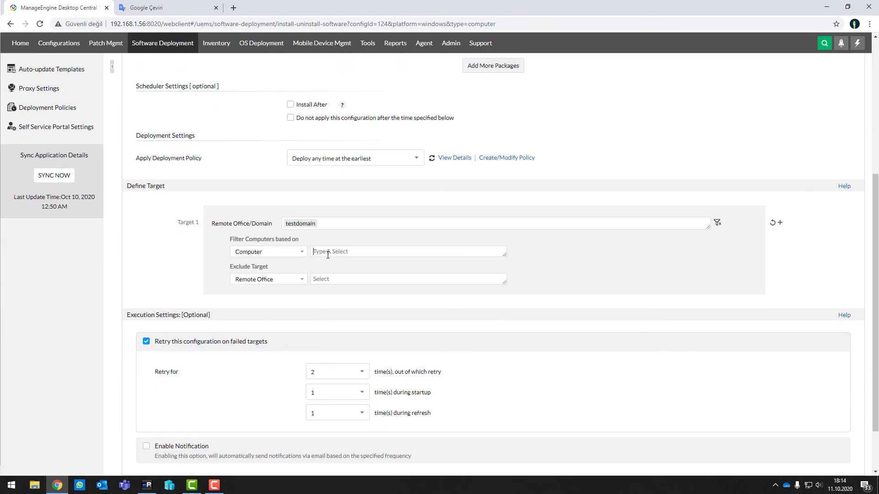
pyautogui.click(333, 252)
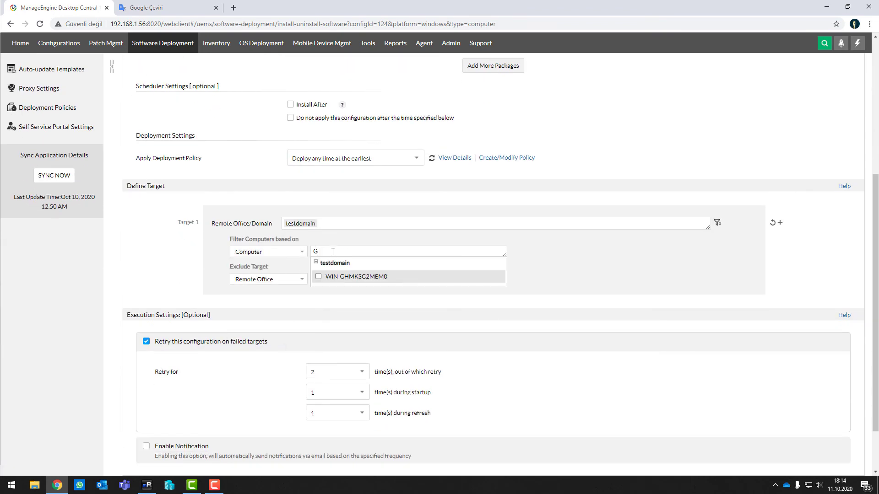
pyautogui.click(319, 276)
pyautogui.click(401, 242)
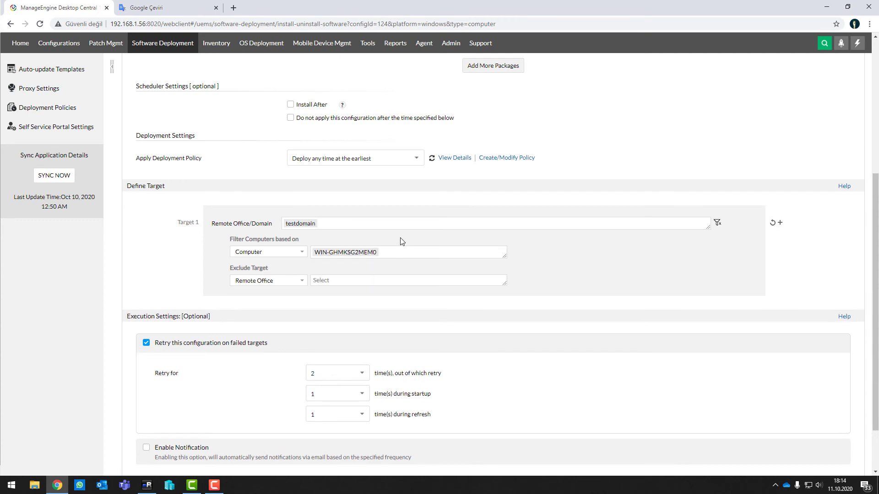
pyautogui.click(395, 251)
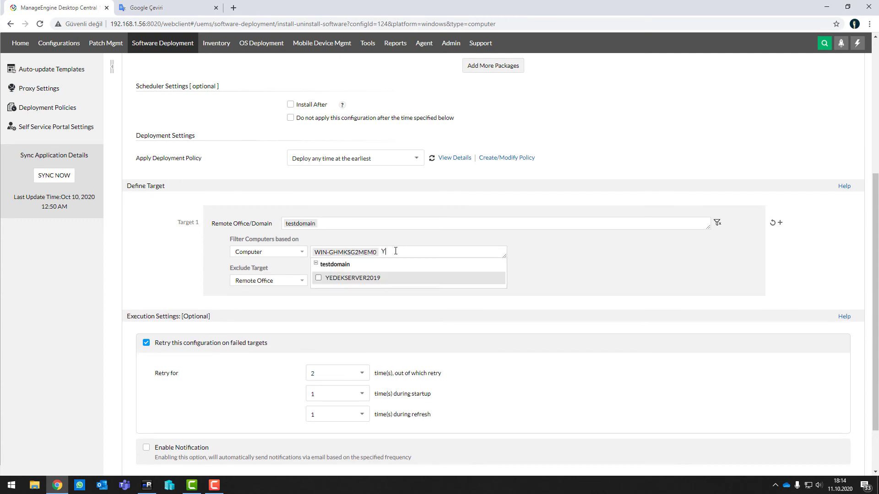
pyautogui.click(318, 278)
pyautogui.click(328, 314)
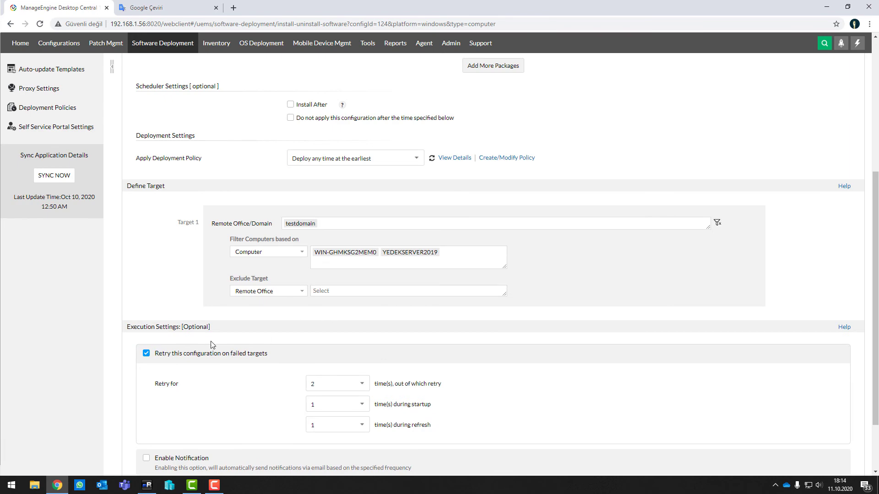
# - Turn off retrying on failed targets and deploy the AbbyDomainDEPLOY configuration immediately
pyautogui.click(146, 353)
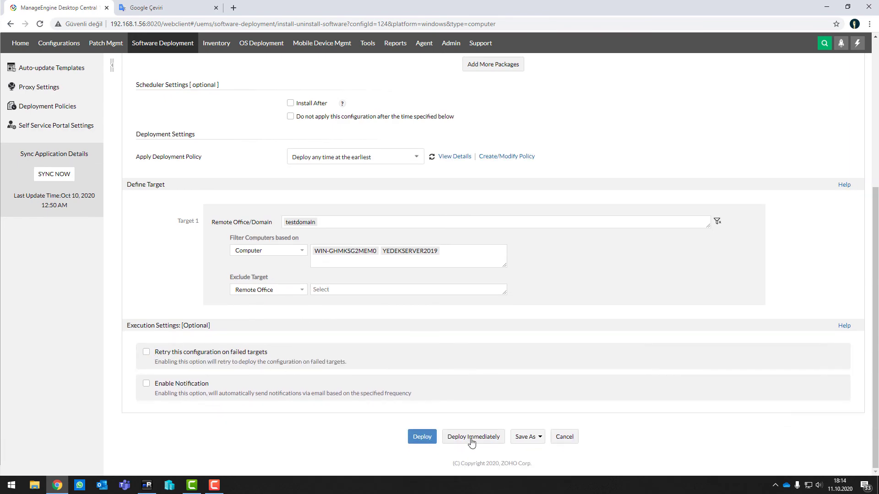
pyautogui.click(472, 438)
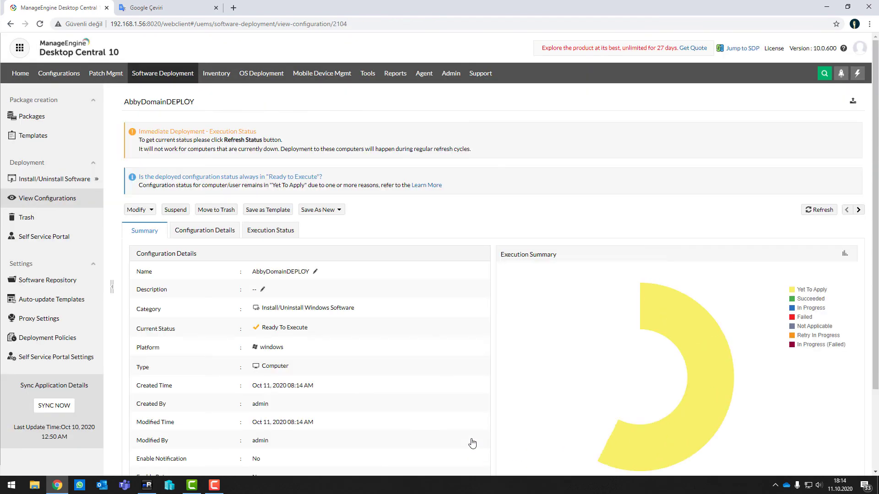
# - Review AbbyDomainDEPLOY's execution status for the Abby FineReader 15 package and switch to the Server2019 session in mRemoteNG
pyautogui.scroll(-2, 475, 408)
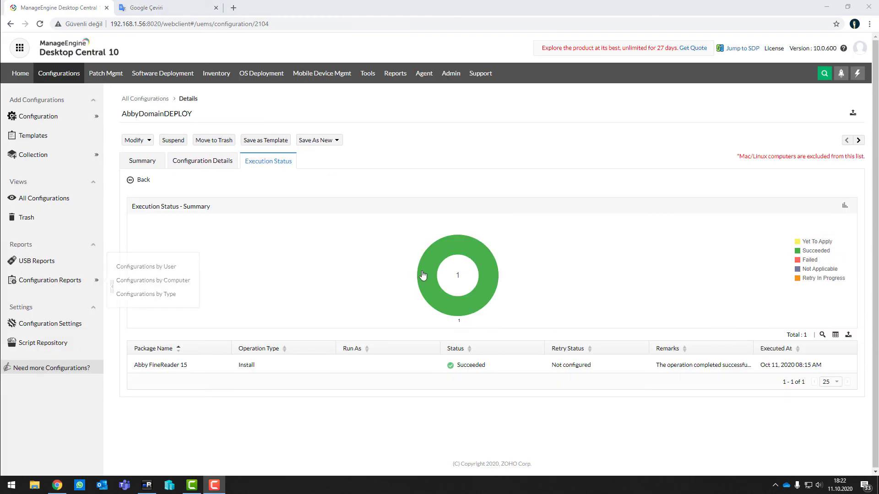
pyautogui.moveTo(502, 368); pyautogui.dragTo(437, 397)
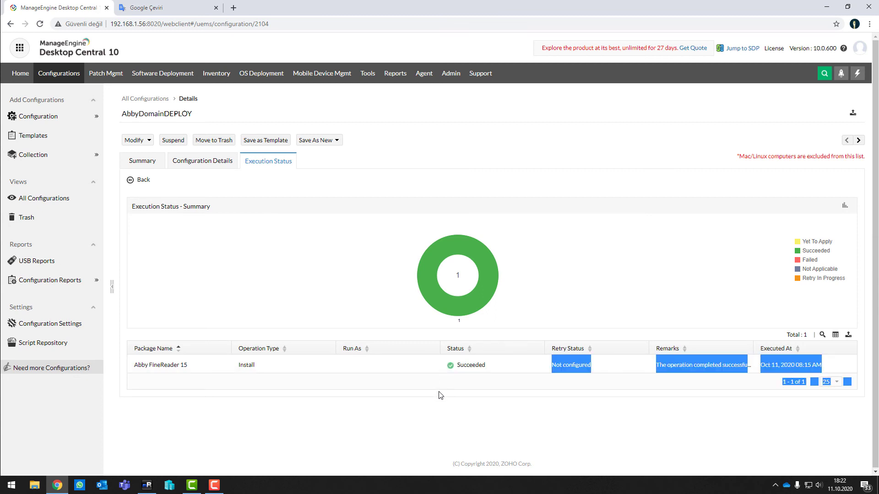
pyautogui.hotkey('alt', 'Tab')
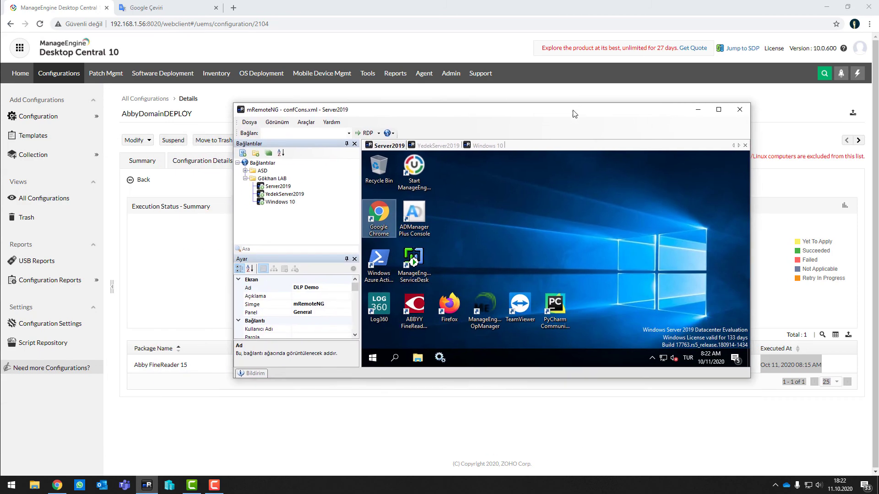
# - Check the Server2019, YedekServer2019 and Windows 10 remote desktops for the ABBYY FineReader PDF 15 shortcut in the maximized mRemoteNG window
pyautogui.click(718, 109)
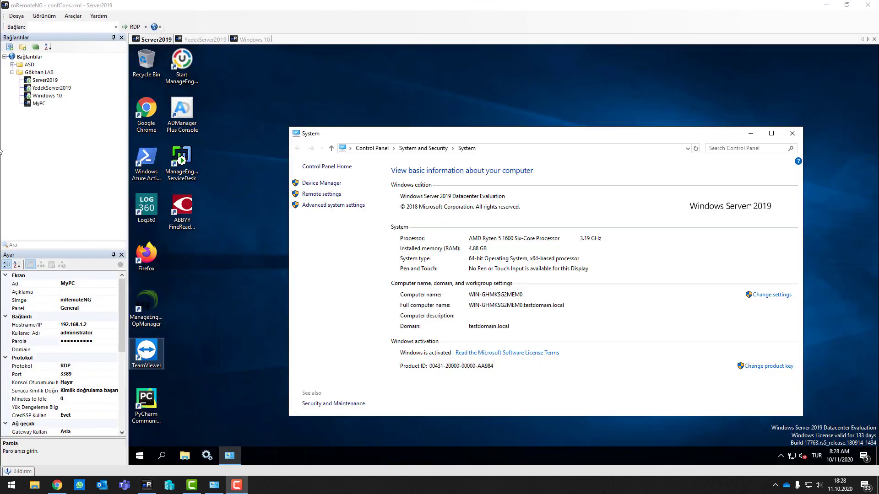
pyautogui.click(185, 211)
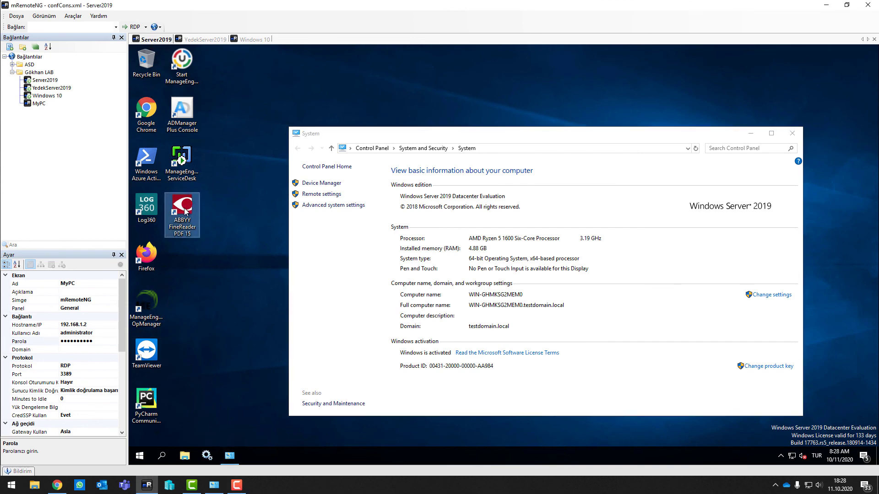
pyautogui.click(204, 40)
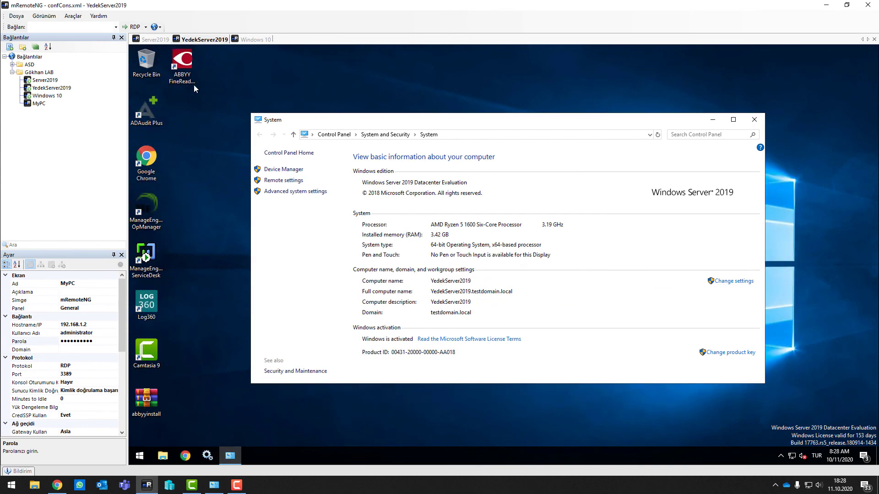
pyautogui.click(254, 40)
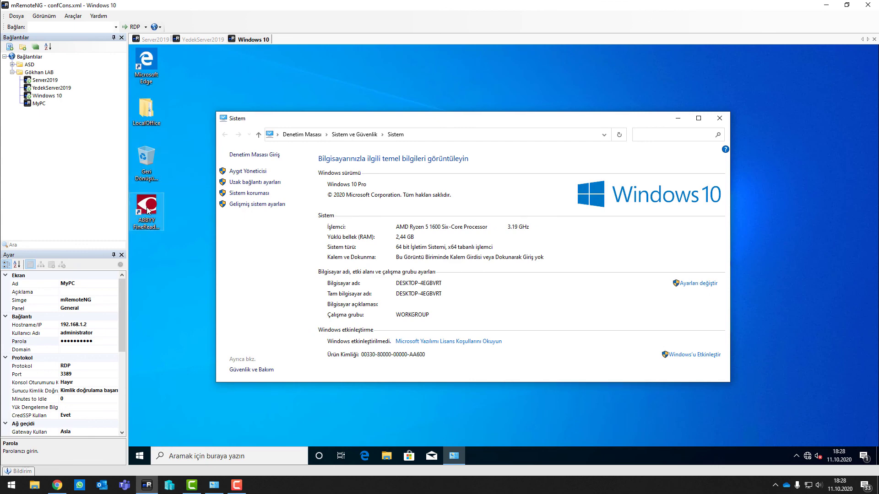
# - Check the local computer's desktop for the ABBYY FineReader shortcut alongside its system information, and return to Desktop Central in Chrome
pyautogui.click(148, 490)
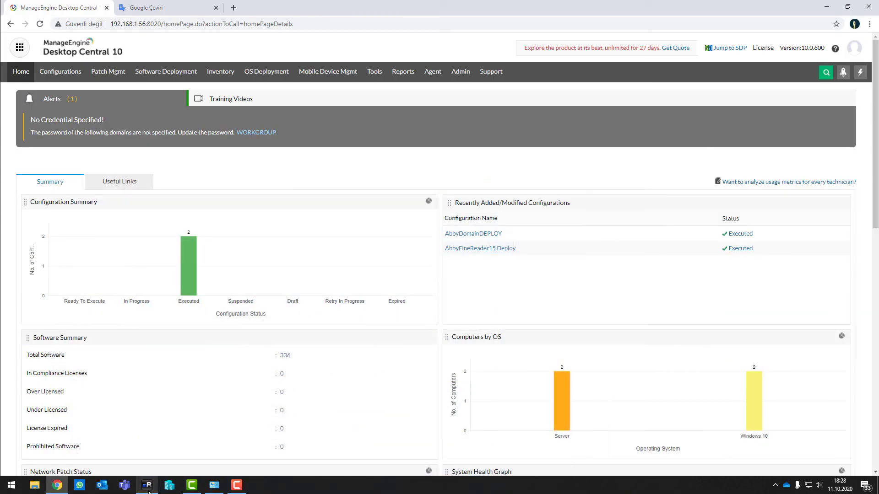
pyautogui.click(827, 7)
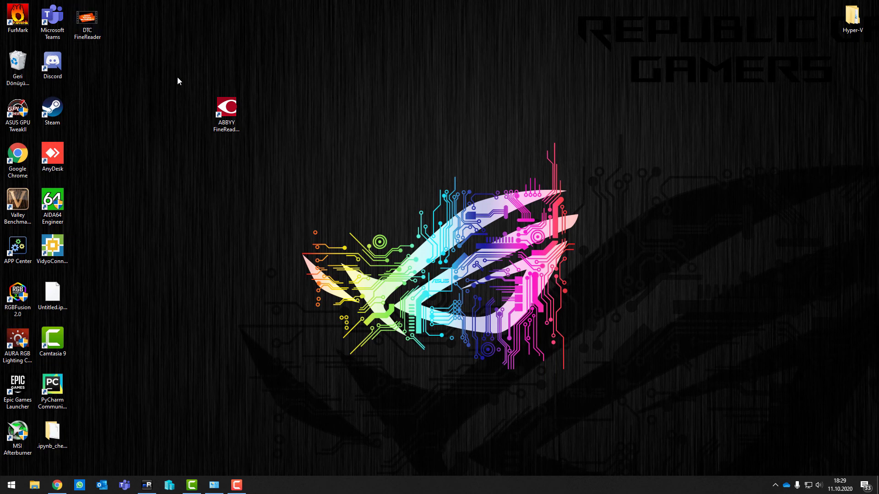
pyautogui.click(214, 486)
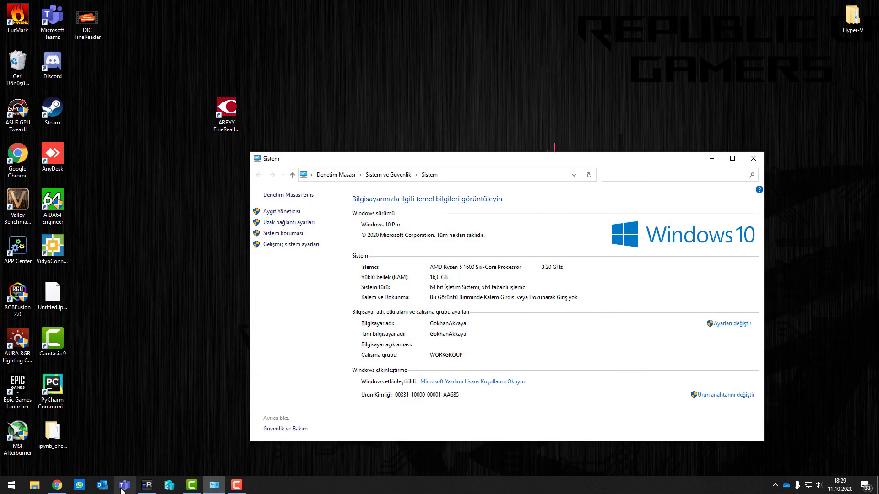
pyautogui.click(57, 485)
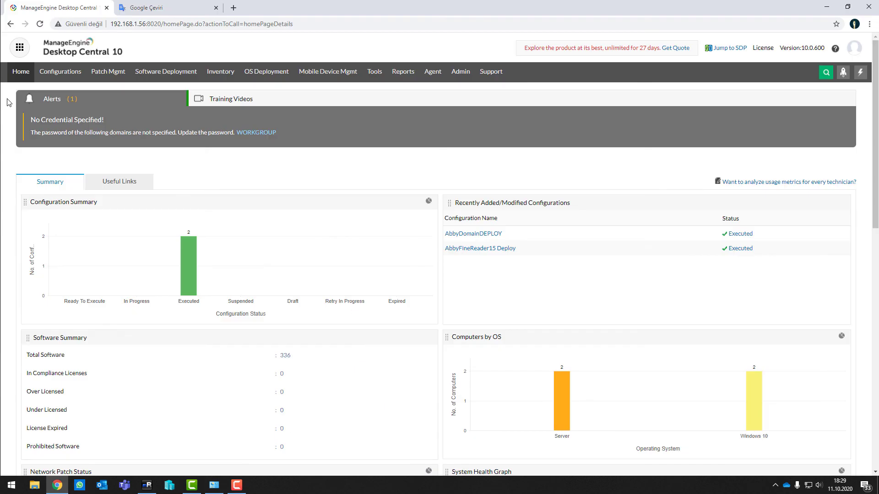